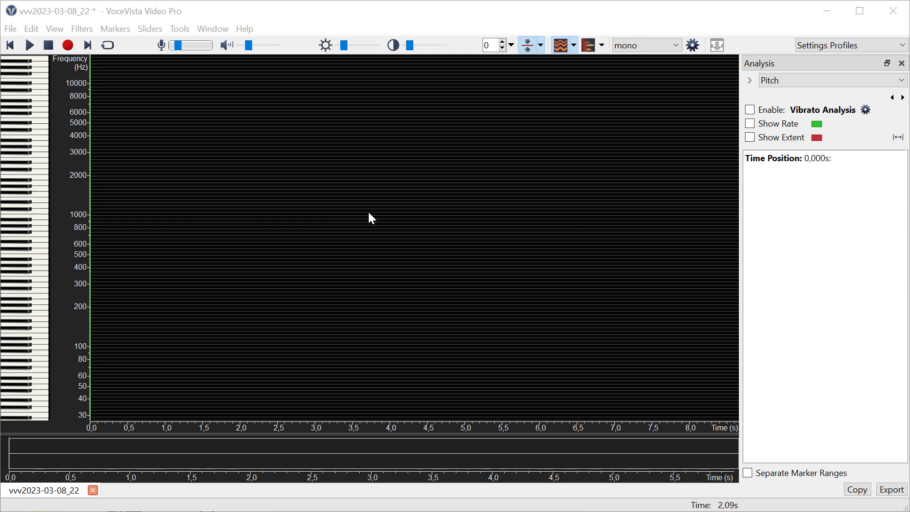
# View the program's version and licence information, then close the information window
pyautogui.click(250, 24)
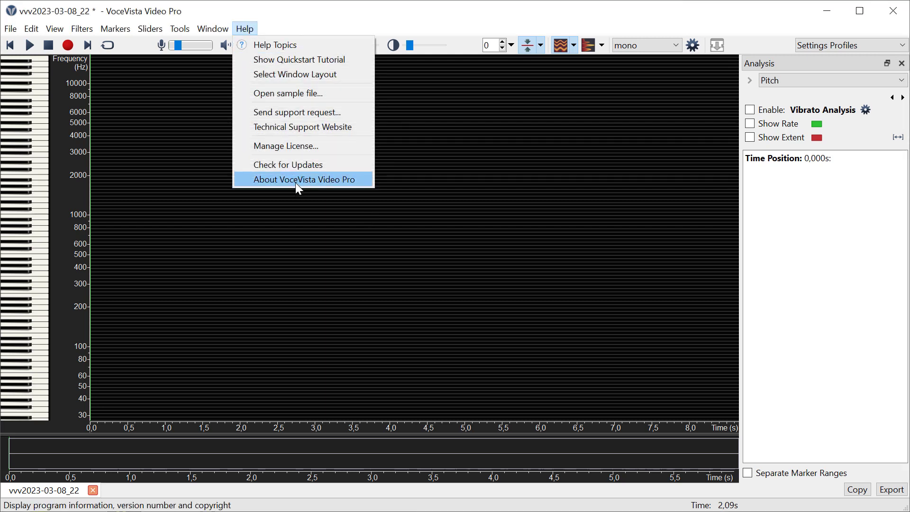
pyautogui.click(295, 180)
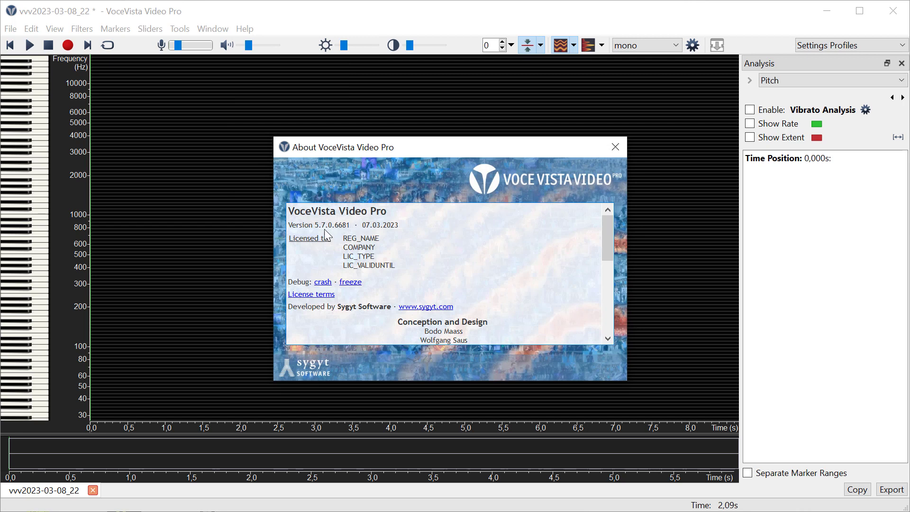
pyautogui.scroll(1, 371, 236)
pyautogui.click(621, 147)
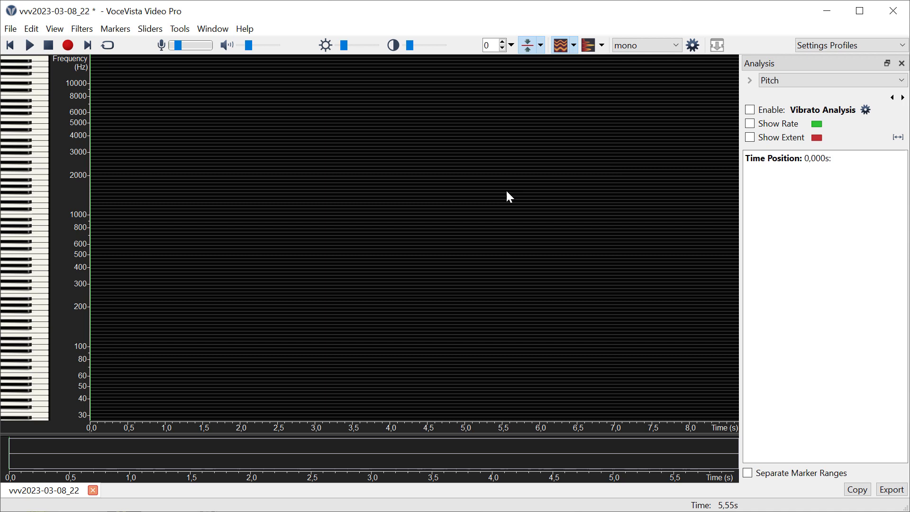
# Generate a 6-second 110 Hz (A2) sine tone and close the sound generator
pyautogui.hotkey('ctrl', 'g')
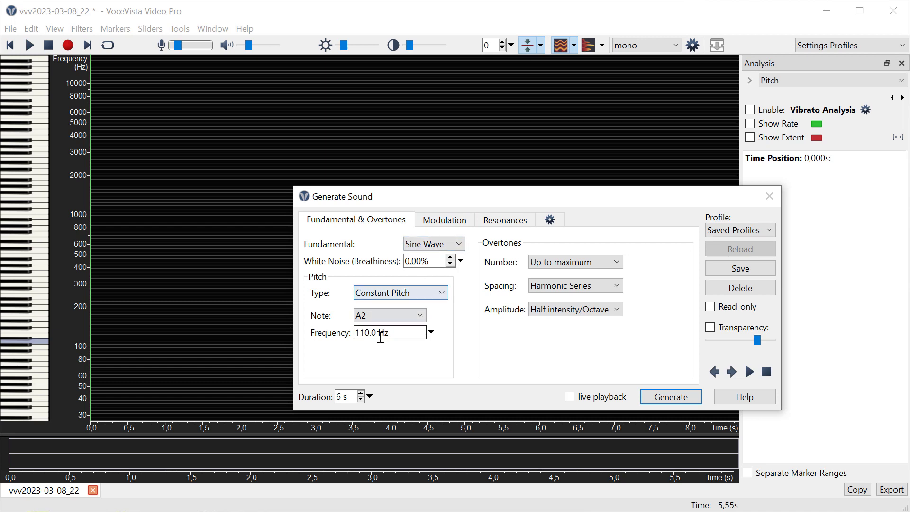
pyautogui.click(669, 401)
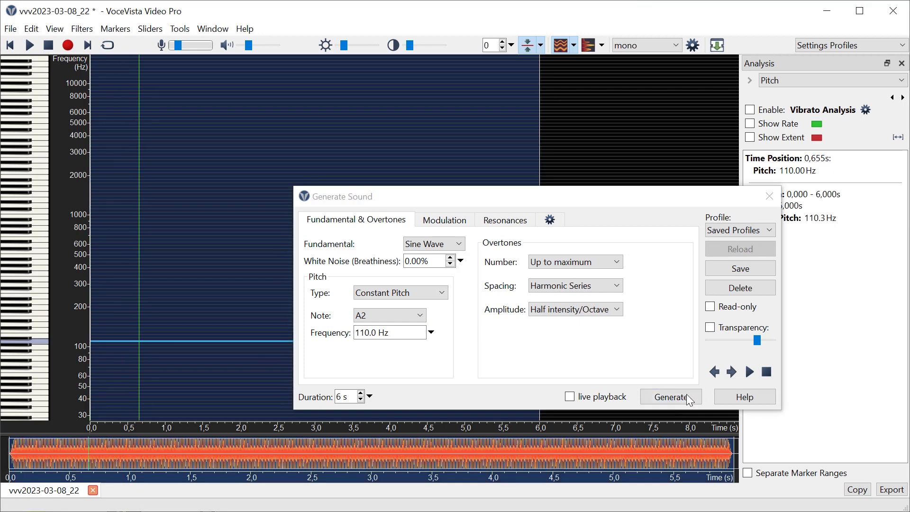
pyautogui.click(769, 196)
# Show the waveform pane above the spectrogram and zoom in on the tone
pyautogui.click(54, 29)
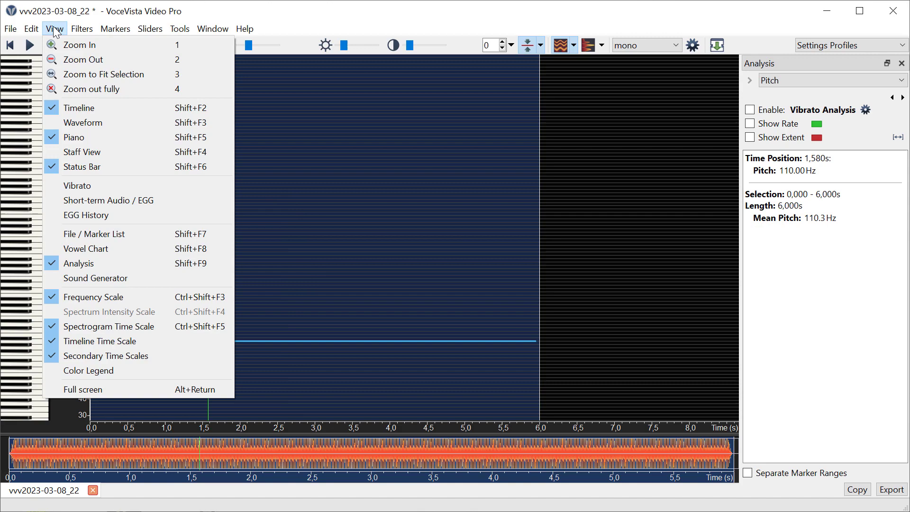
pyautogui.click(88, 122)
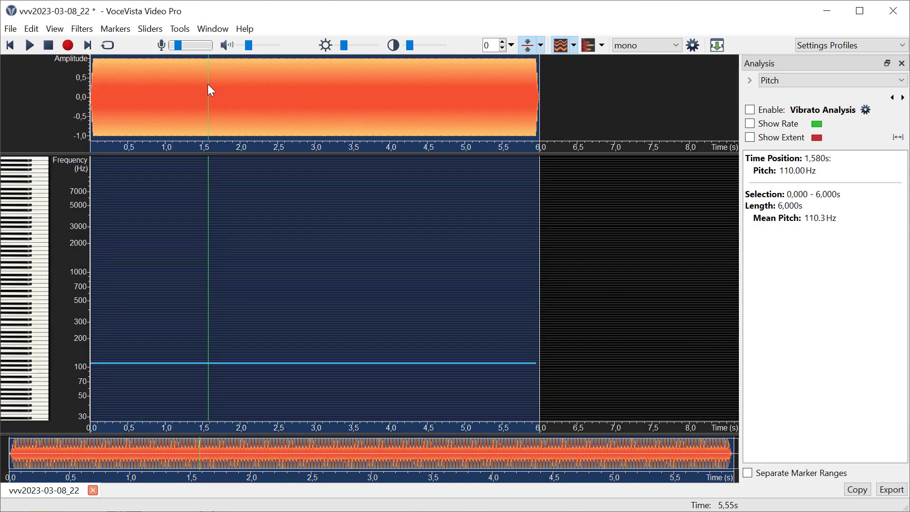
pyautogui.scroll(10, 244, 91)
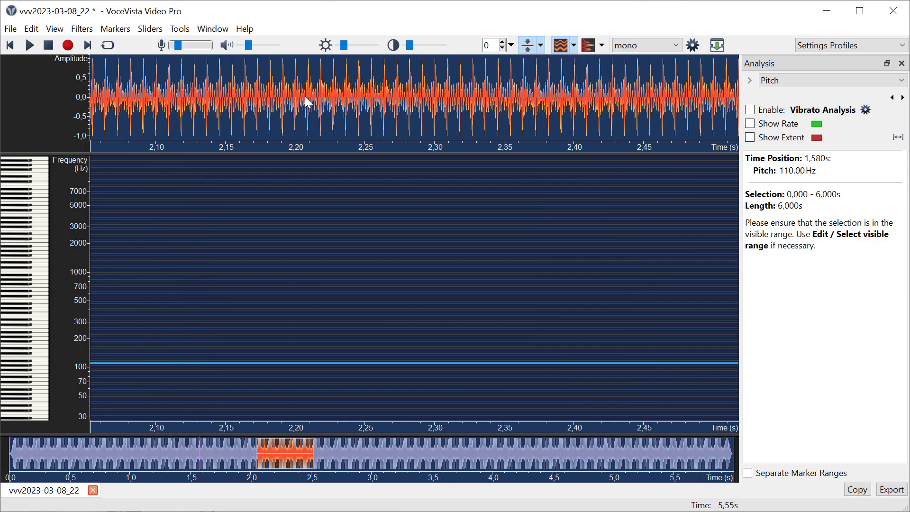
pyautogui.scroll(4, 307, 98)
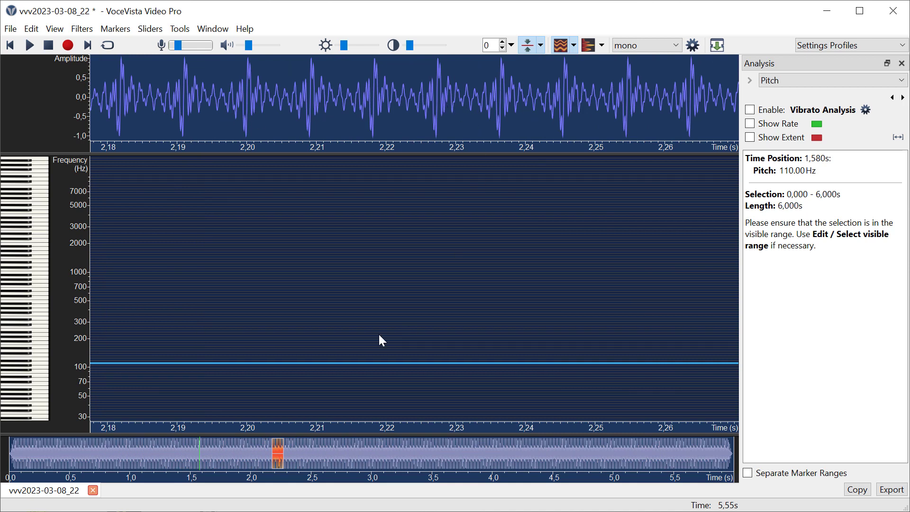
# Clear the tone selection and set the time position at about 2.227 s
pyautogui.click(378, 315)
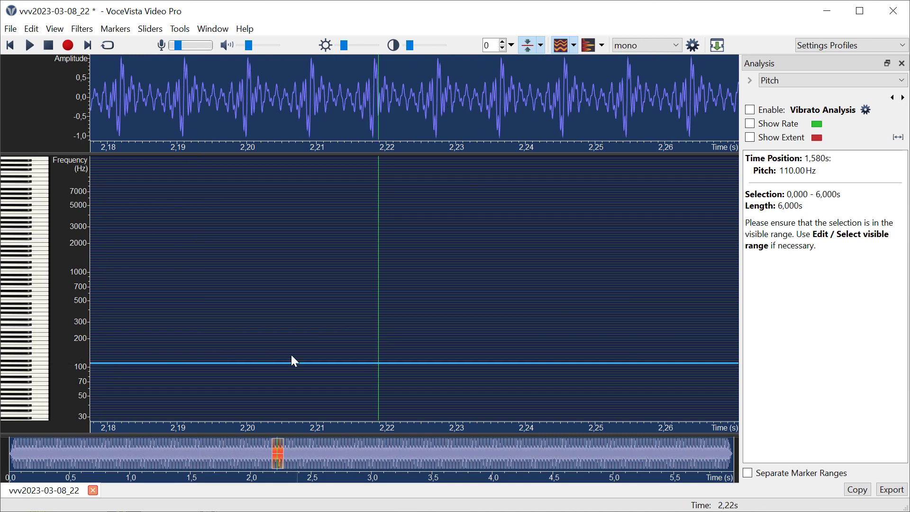
pyautogui.click(435, 317)
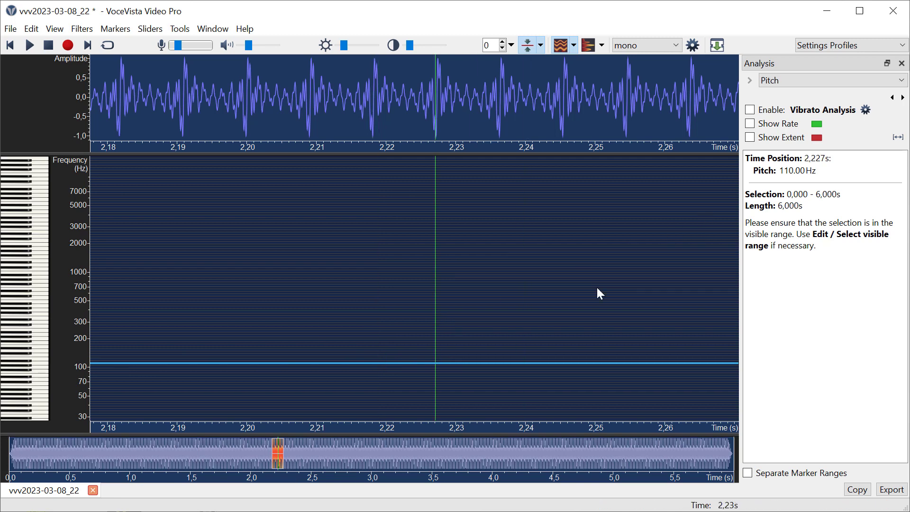
pyautogui.click(430, 303)
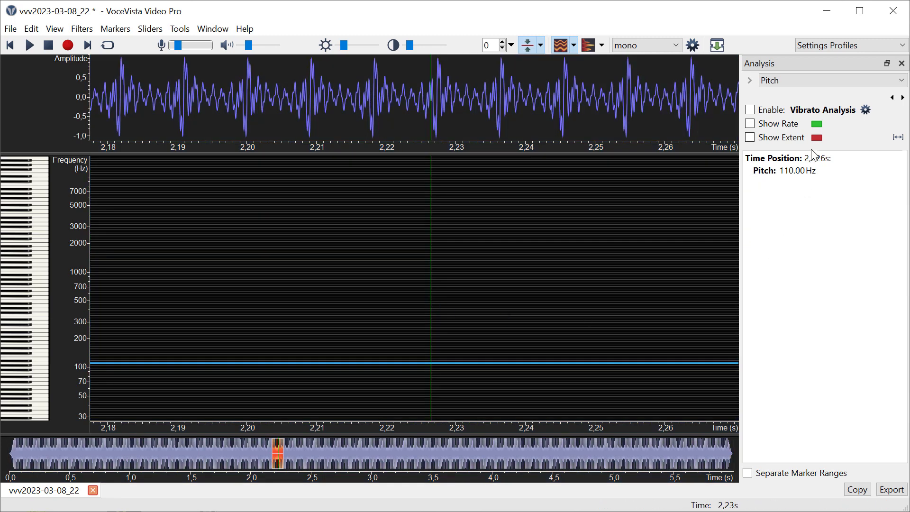
pyautogui.click(749, 80)
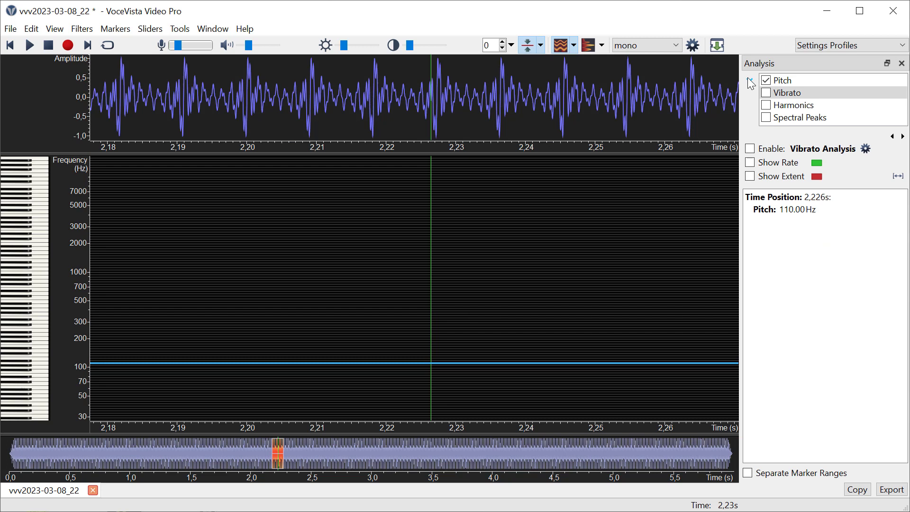
pyautogui.click(749, 80)
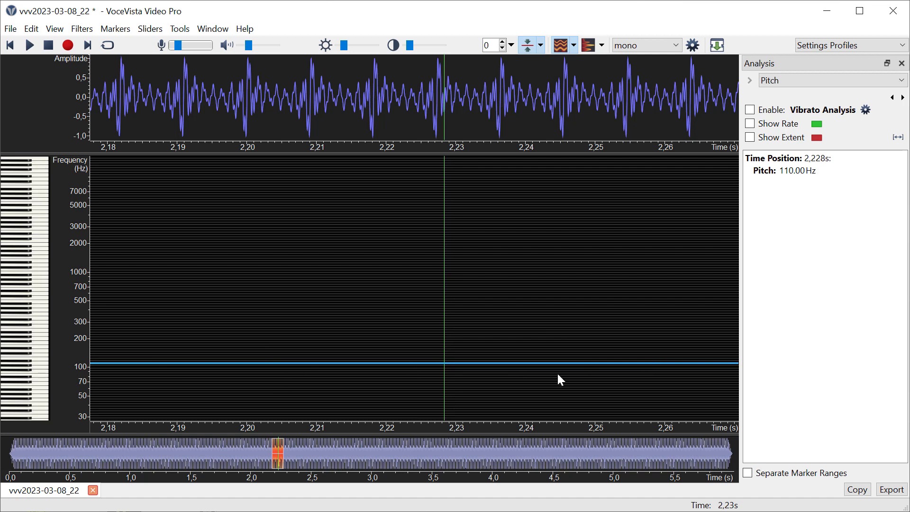
# Hide the waveform pane and generate a 6-second tone with 5 Hz, 100-cent sine pitch vibrato
pyautogui.rightClick(289, 99)
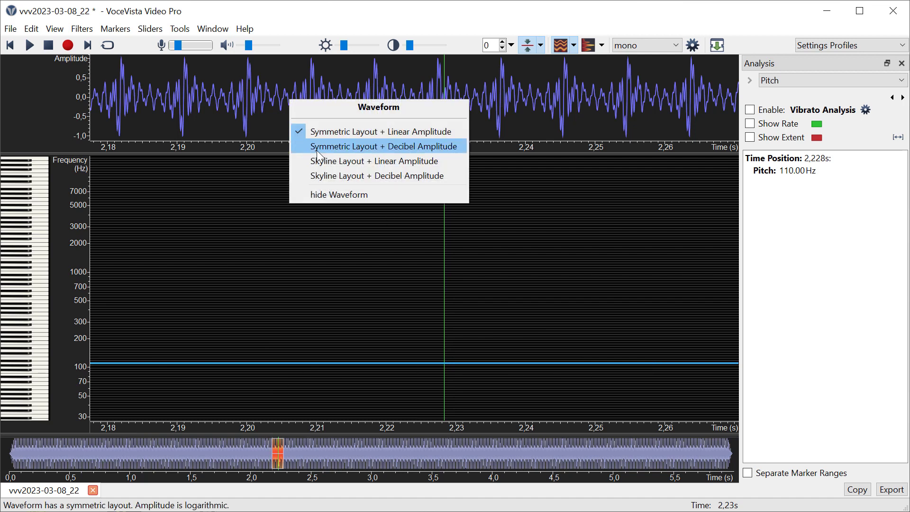
pyautogui.click(336, 198)
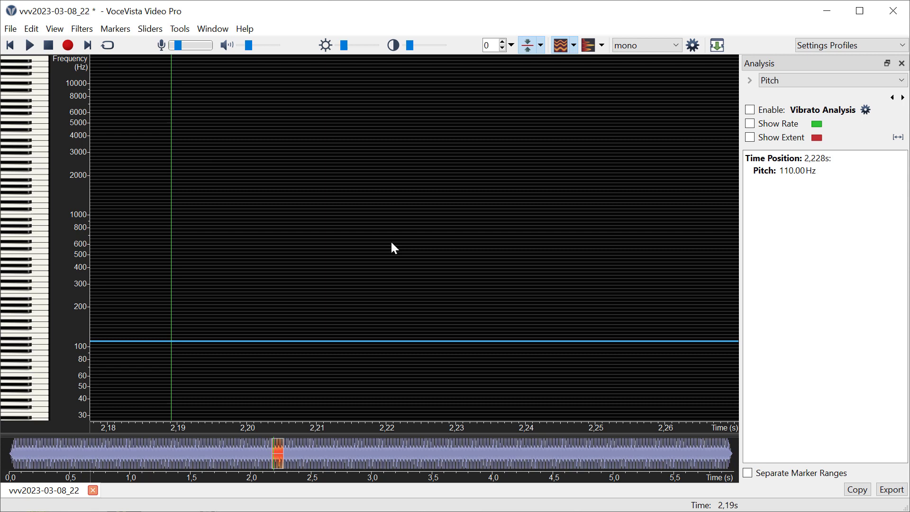
pyautogui.hotkey('ctrl', 'g')
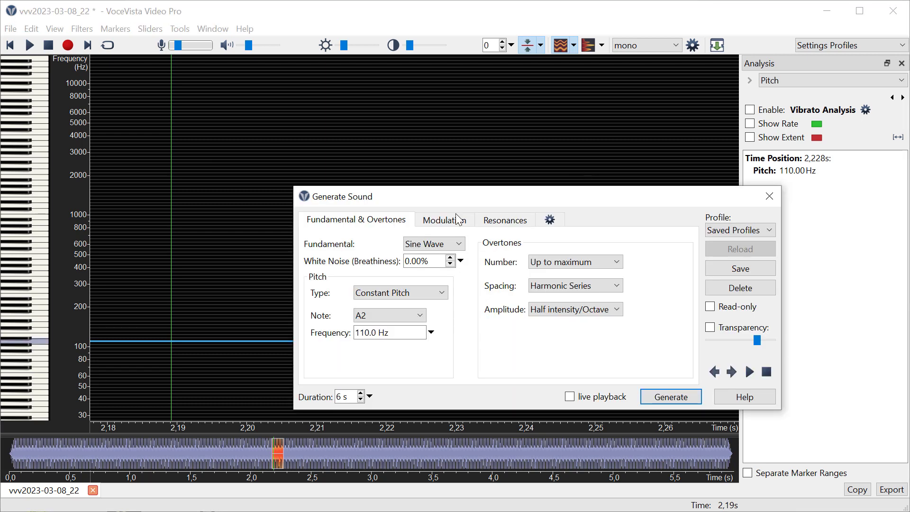
pyautogui.click(457, 219)
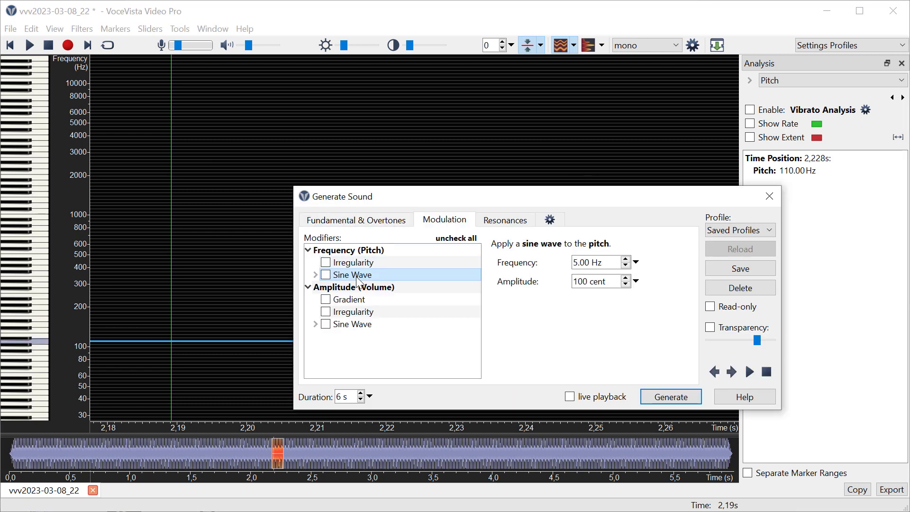
pyautogui.click(315, 275)
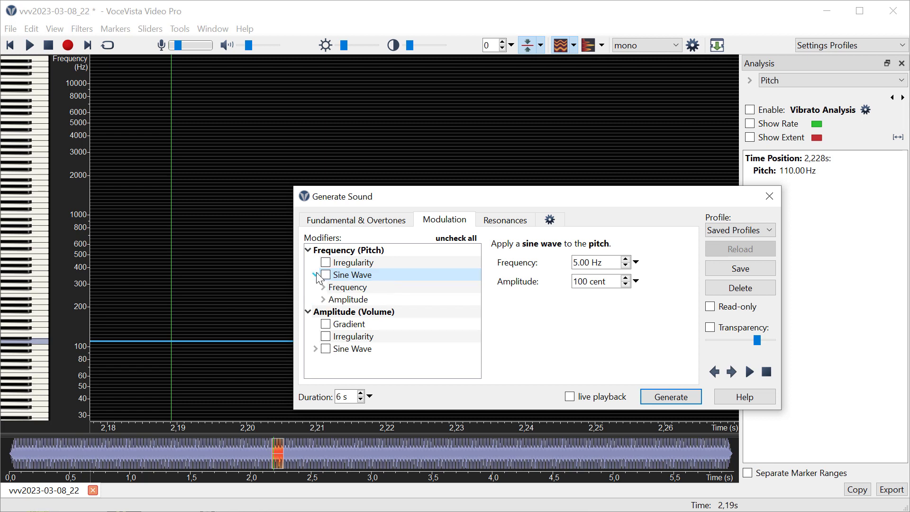
pyautogui.click(326, 275)
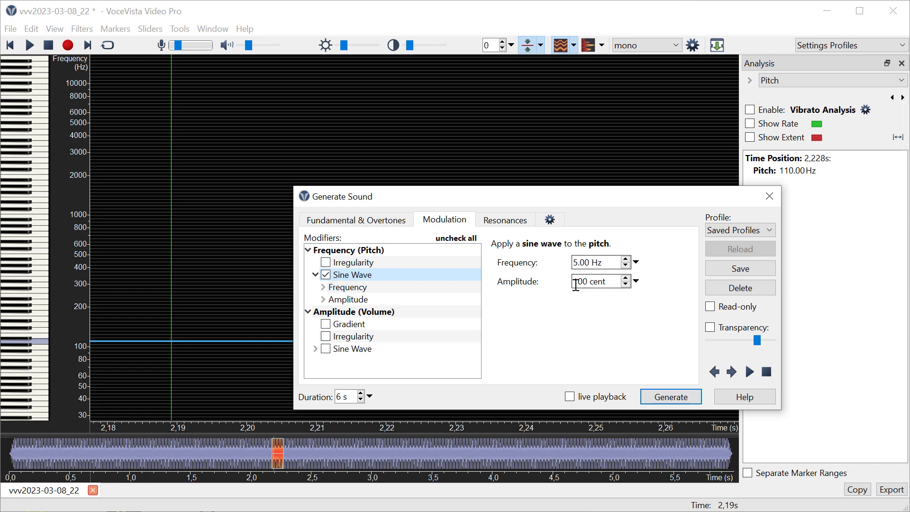
pyautogui.click(673, 399)
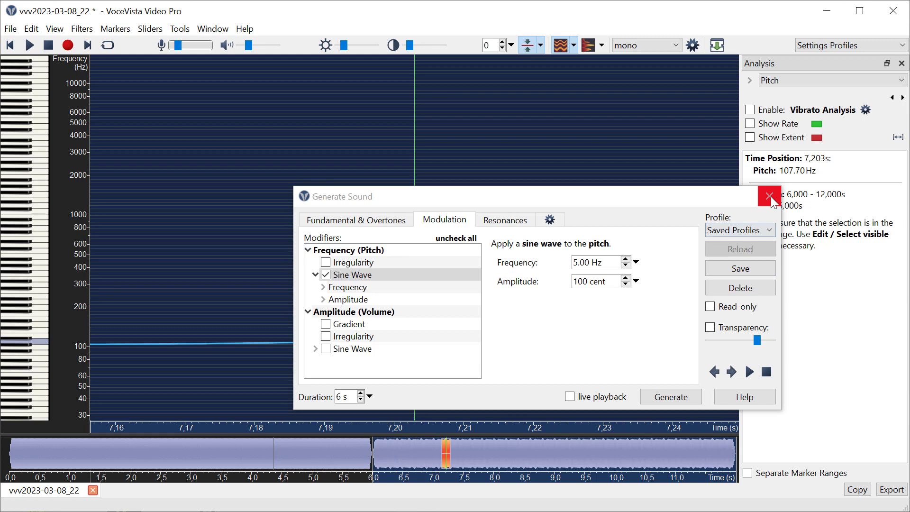
# Zoom out, enable vibrato analysis and show the rate graph reading a steady 5 Hz
pyautogui.scroll(-5, 382, 288)
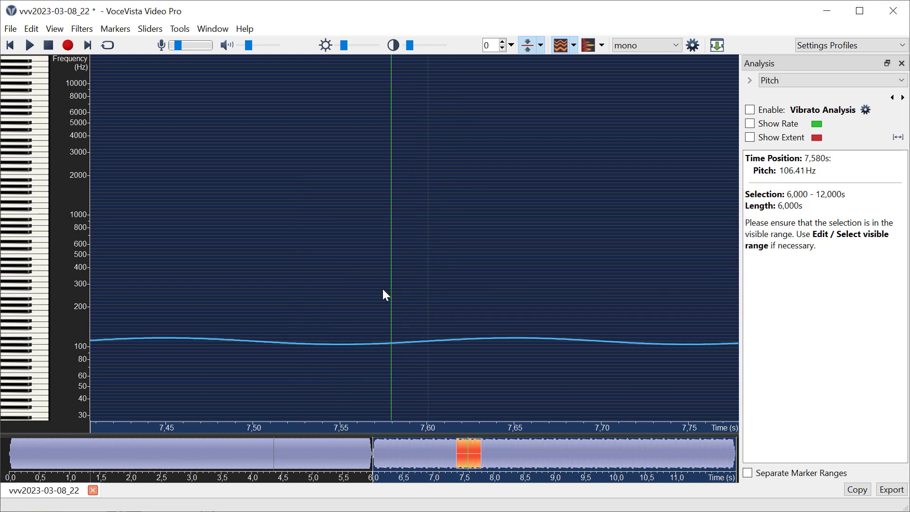
pyautogui.scroll(-4, 382, 290)
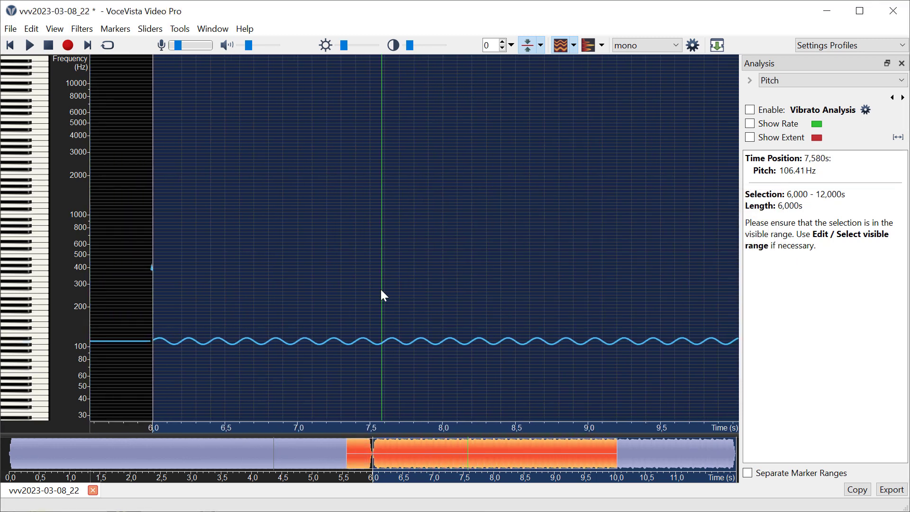
pyautogui.scroll(-2, 380, 289)
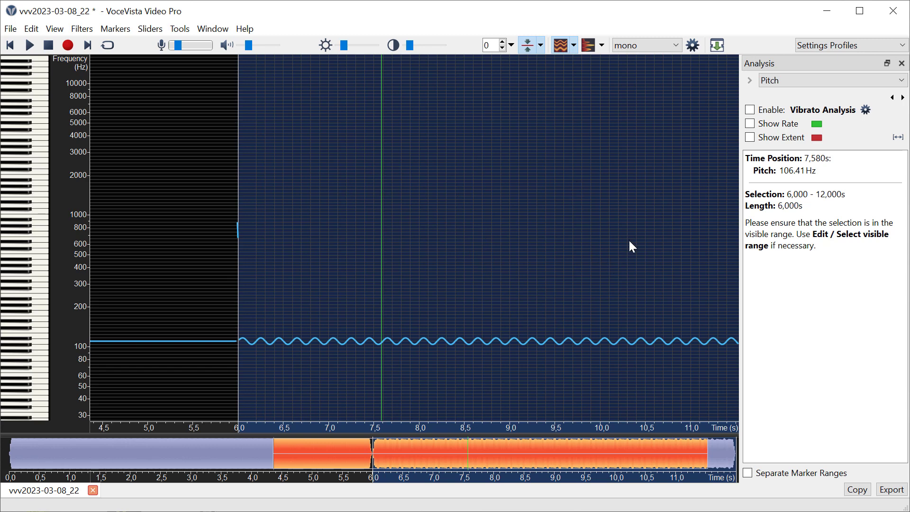
pyautogui.click(749, 110)
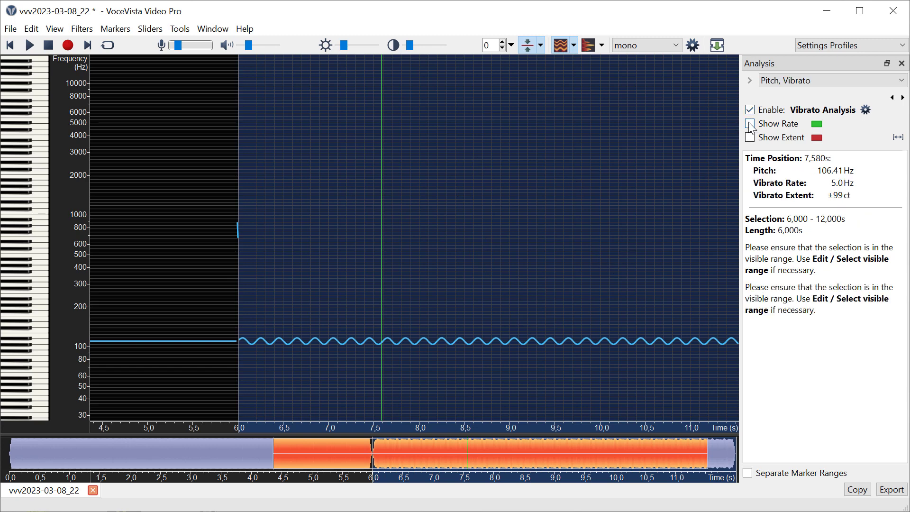
pyautogui.click(749, 124)
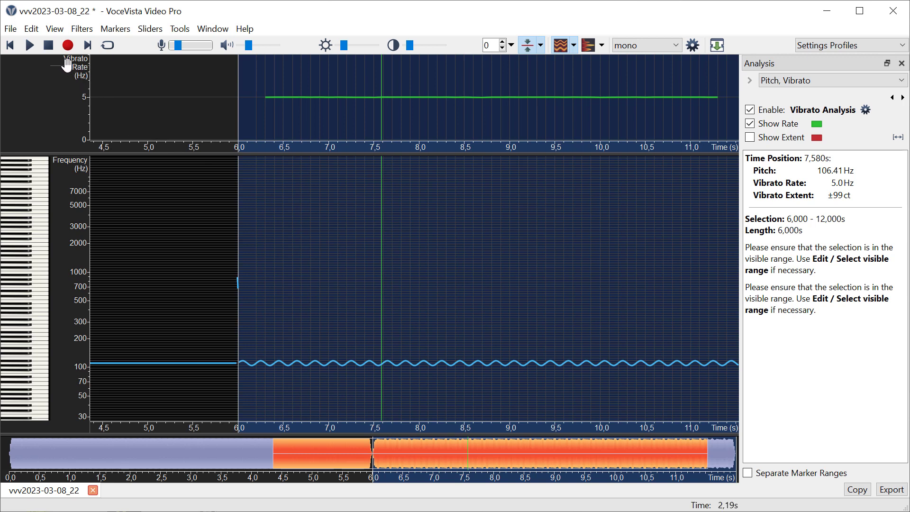
# Clear the selection and zoom in on about two seconds of vibrato around 8.4 s and 100 Hz
pyautogui.click(420, 292)
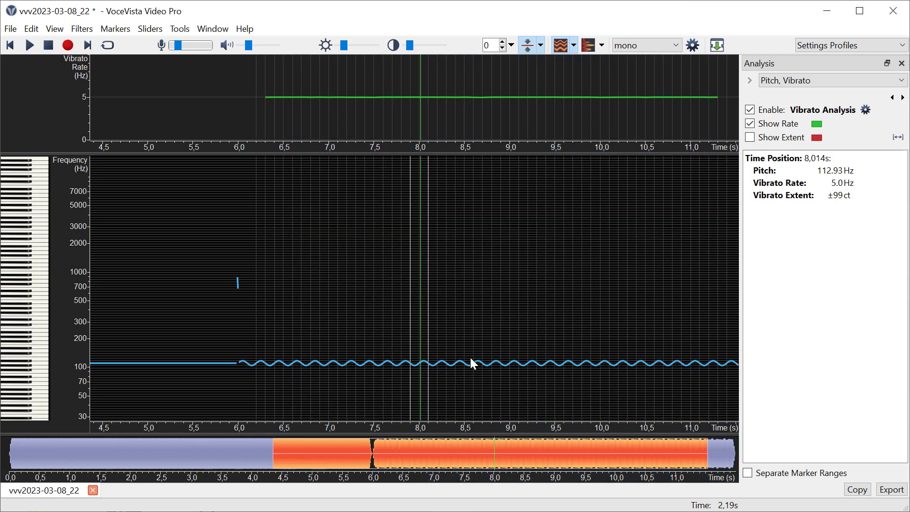
pyautogui.moveTo(413, 320); pyautogui.dragTo(462, 328)
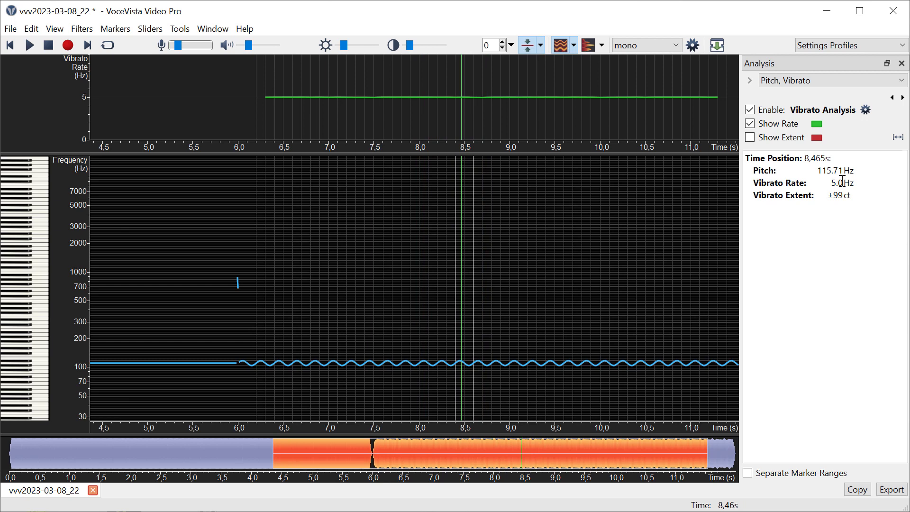
pyautogui.scroll(3, 462, 371)
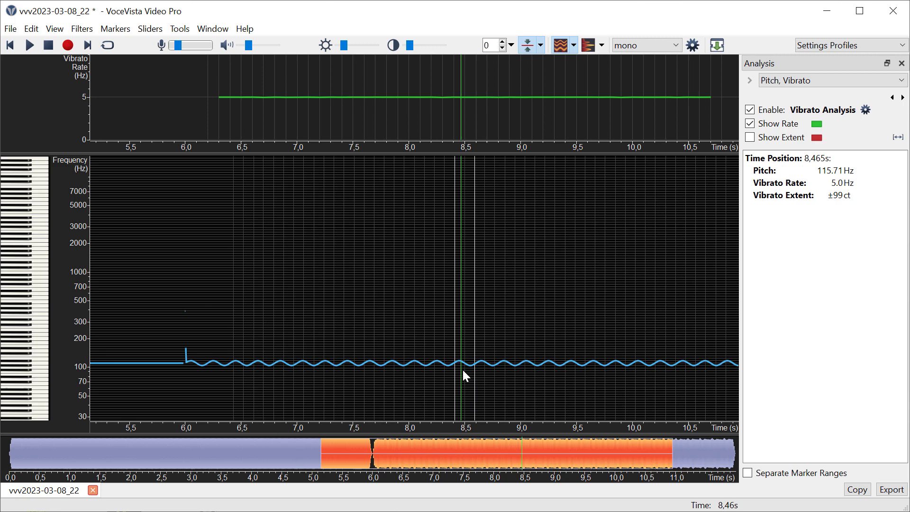
pyautogui.scroll(3, 462, 368)
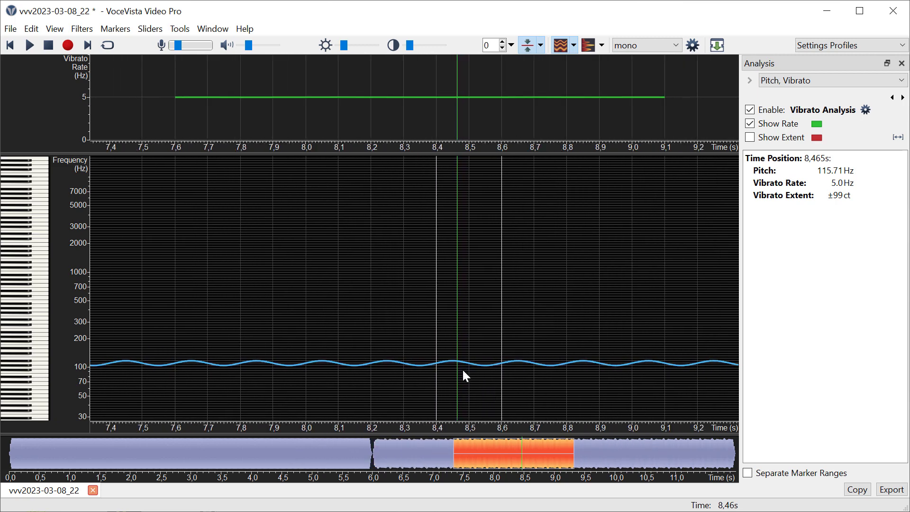
pyautogui.scroll(5, 64, 362)
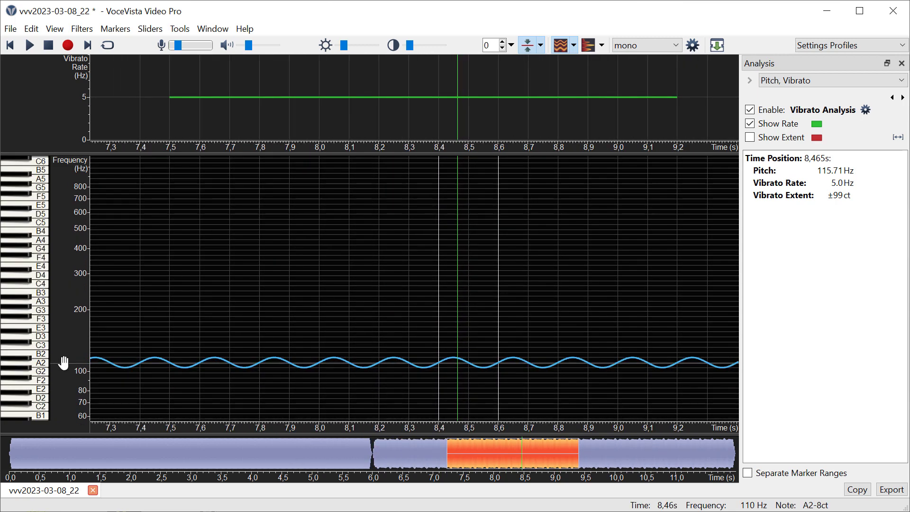
pyautogui.scroll(3, 63, 362)
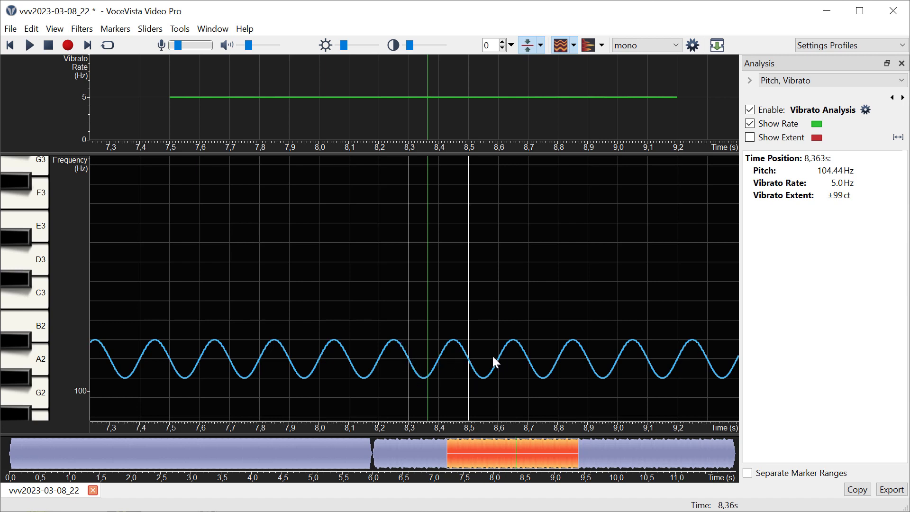
# Turn on the Display Mean Pitch line and move the time position to about 8.4 s
pyautogui.rightClick(513, 304)
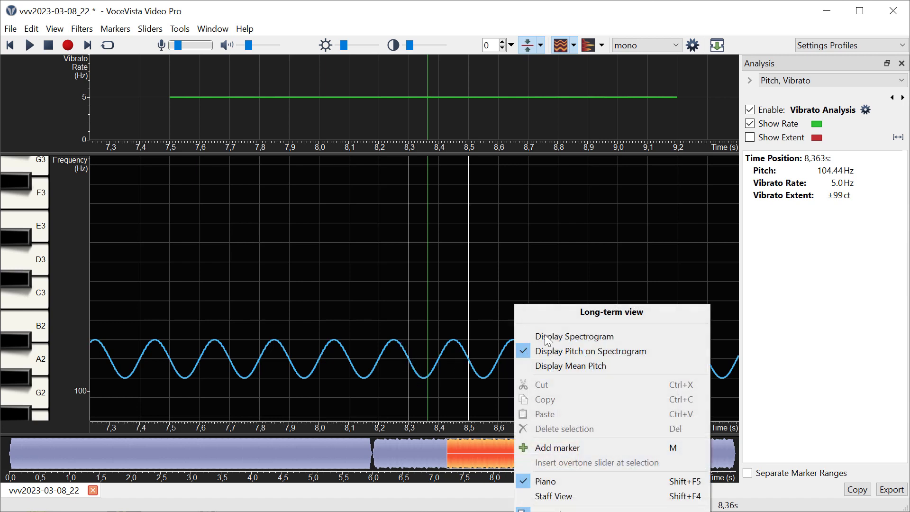
pyautogui.click(559, 363)
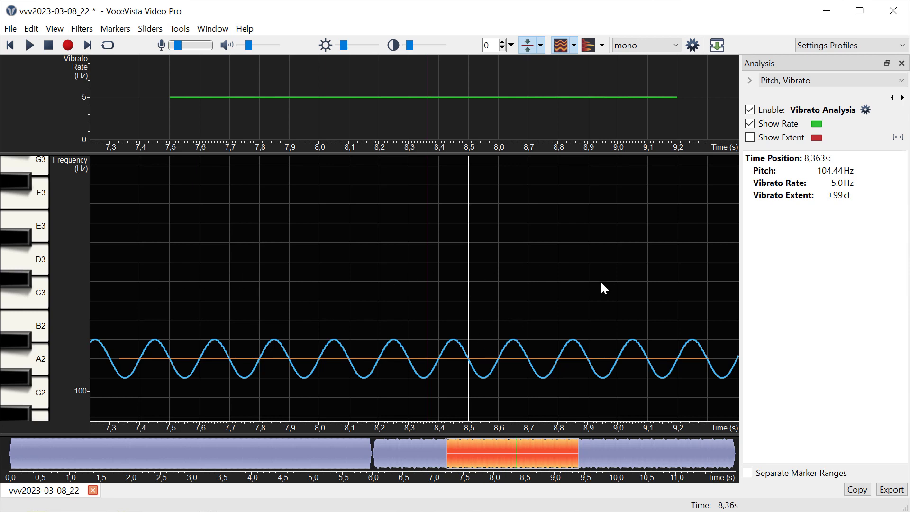
pyautogui.click(439, 333)
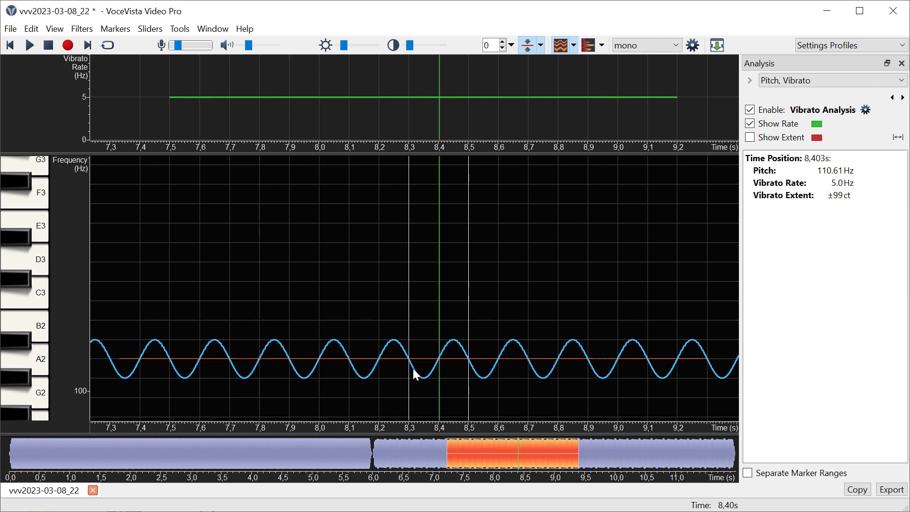
# Select 8.0–9.0 s of vibrato, giving mean pitch 110.1 Hz, jitter 0.1% and shimmer 0.1%
pyautogui.click(320, 357)
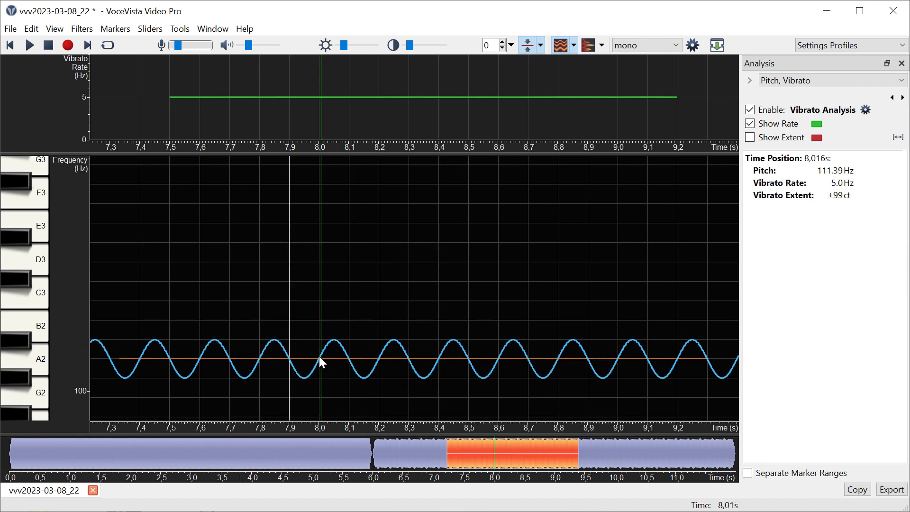
pyautogui.moveTo(319, 357); pyautogui.dragTo(618, 354)
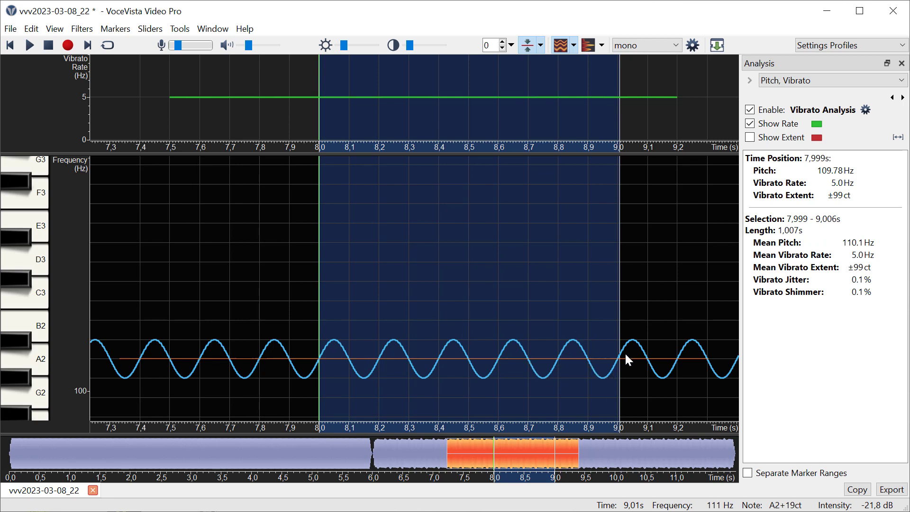
pyautogui.moveTo(619, 358); pyautogui.dragTo(617, 358)
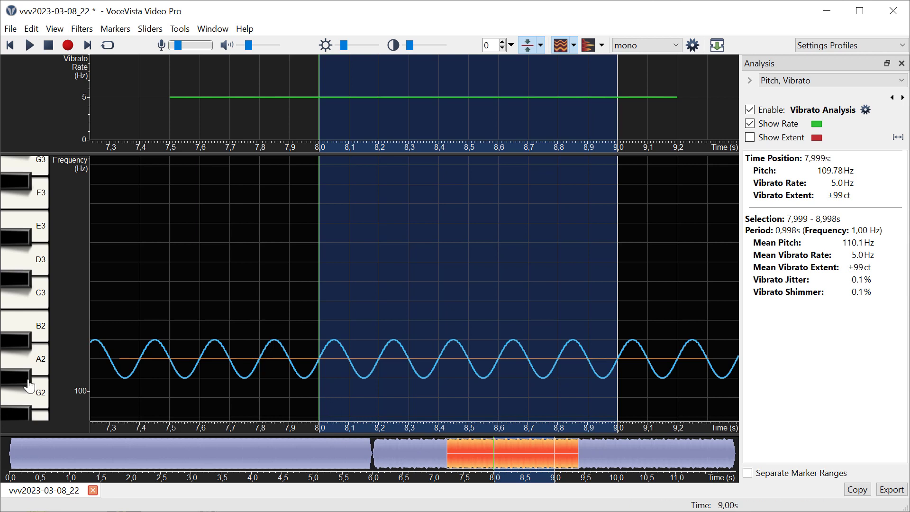
# Show the vibrato extent graph, zoom in around 110 Hz, and move to about 8.3 s
pyautogui.click(749, 138)
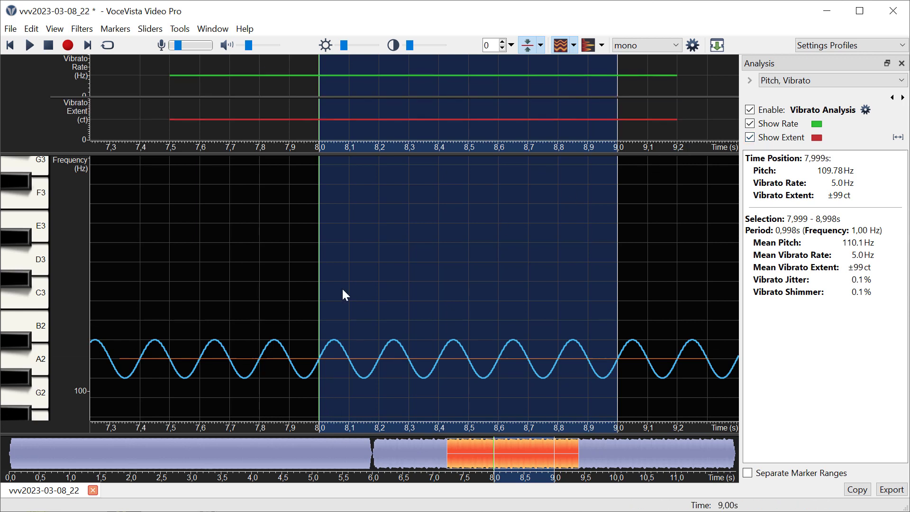
pyautogui.scroll(1, 391, 363)
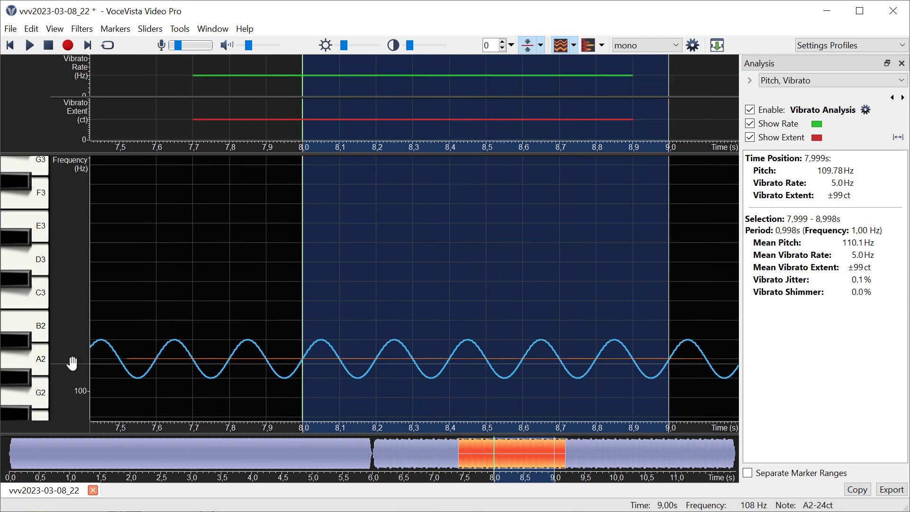
pyautogui.scroll(2, 72, 362)
pyautogui.scroll(2, 72, 362)
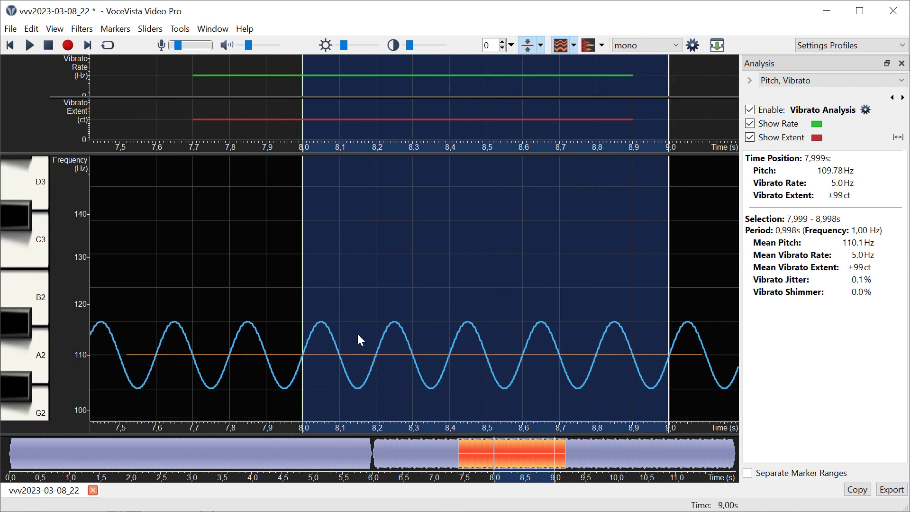
pyautogui.click(416, 324)
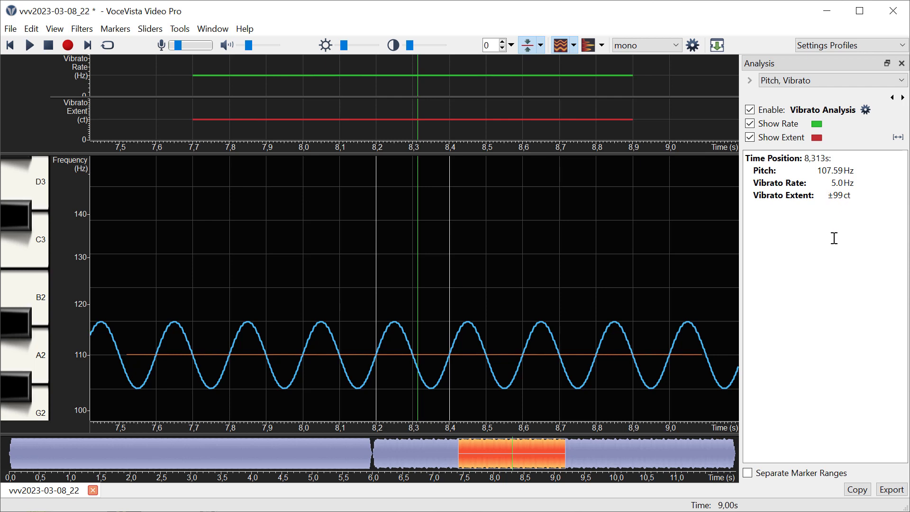
pyautogui.click(414, 361)
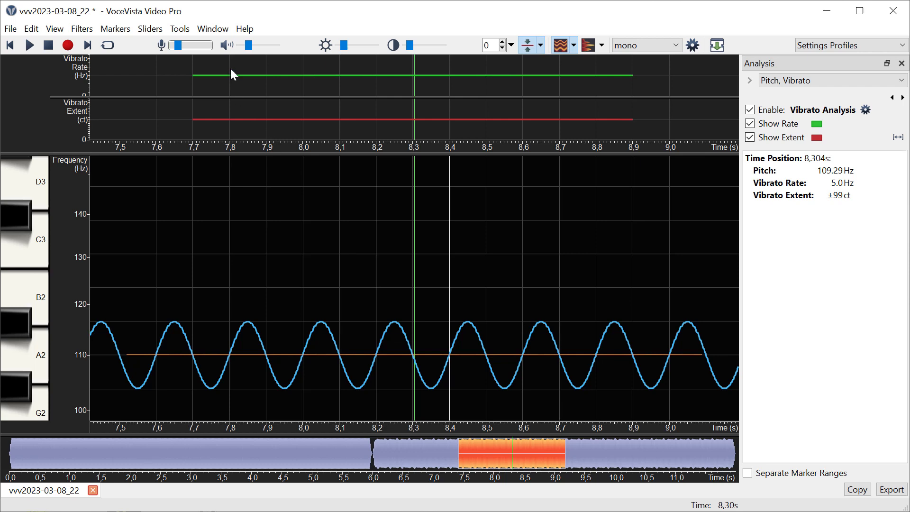
pyautogui.click(244, 29)
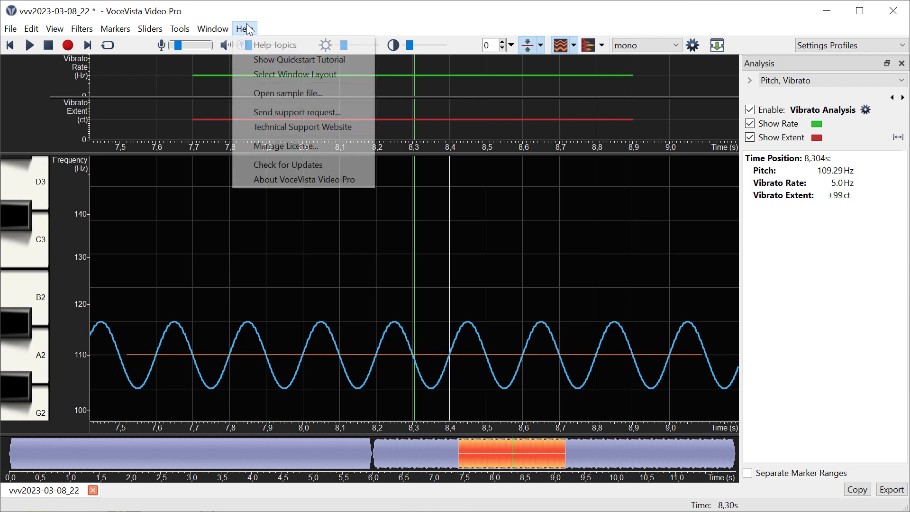
# Open the bundled A01_male_intervals.flac sample file in its own tab
pyautogui.click(276, 92)
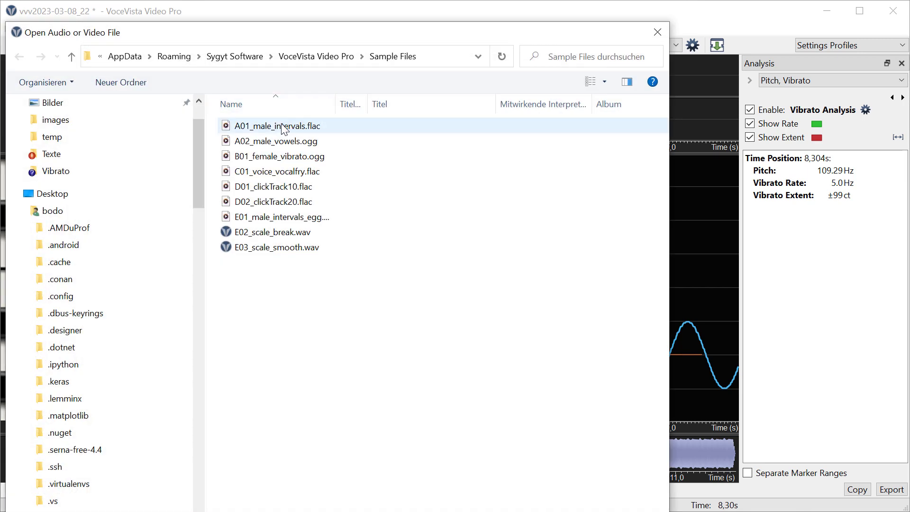
pyautogui.click(282, 128)
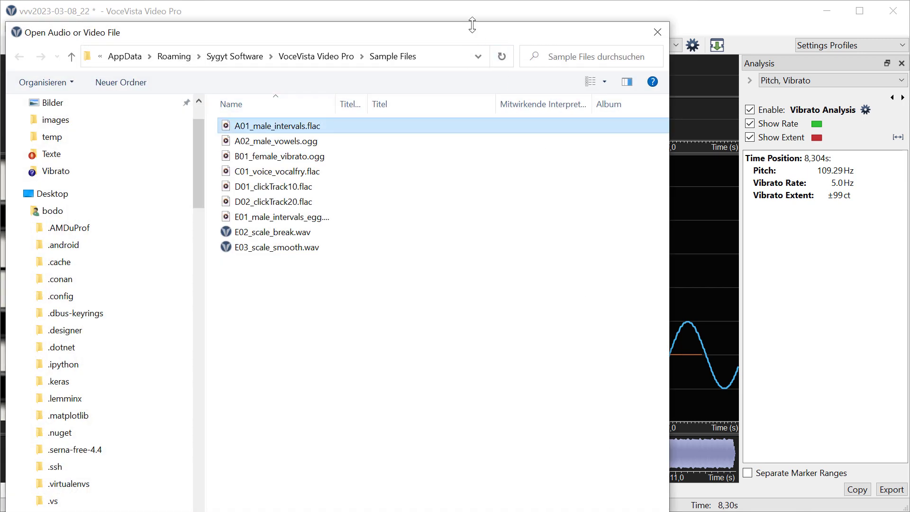
pyautogui.moveTo(472, 25); pyautogui.dragTo(521, 46)
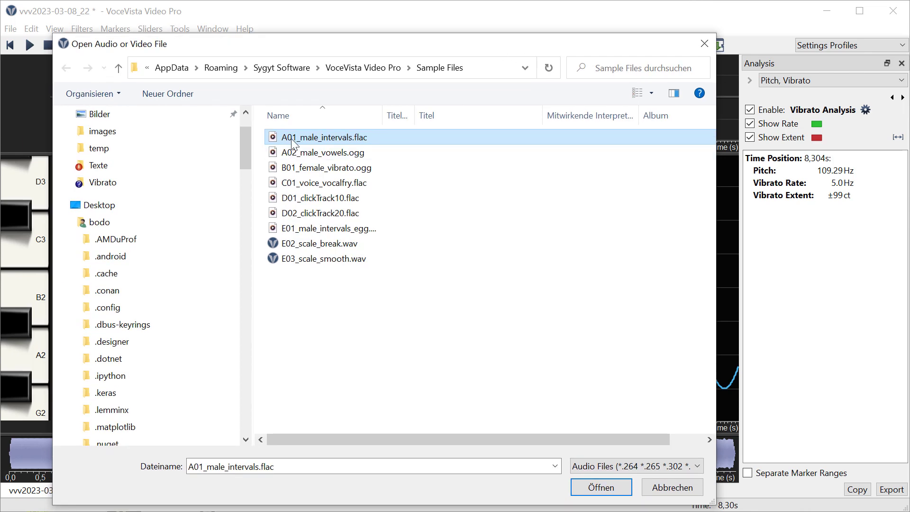
pyautogui.click(600, 487)
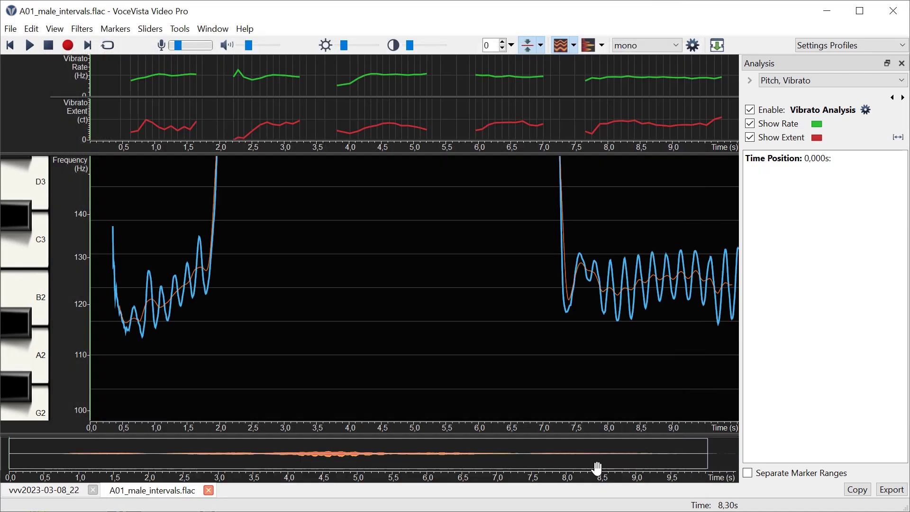
# Fit the A01 contour into the E4–G2 range, enlarge the vibrato graphs, and mark 4.59 s
pyautogui.scroll(-3, 75, 258)
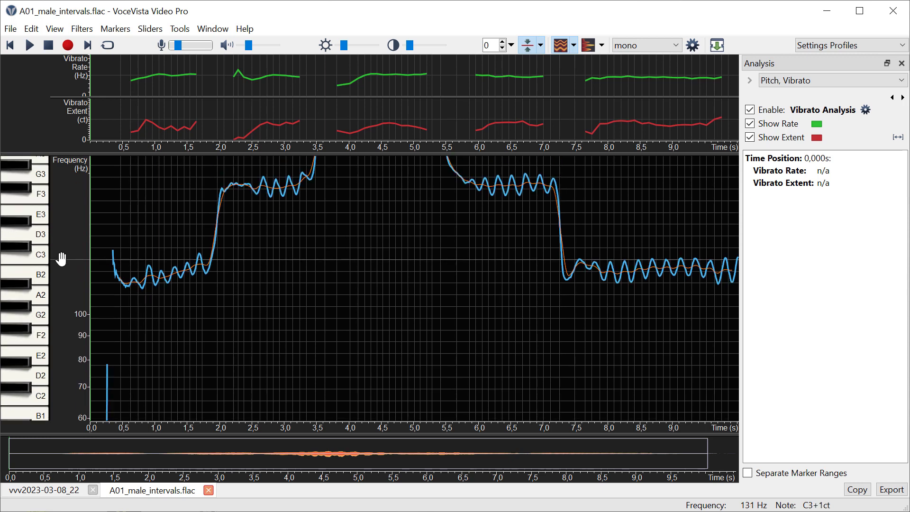
pyautogui.moveTo(61, 239); pyautogui.dragTo(72, 336)
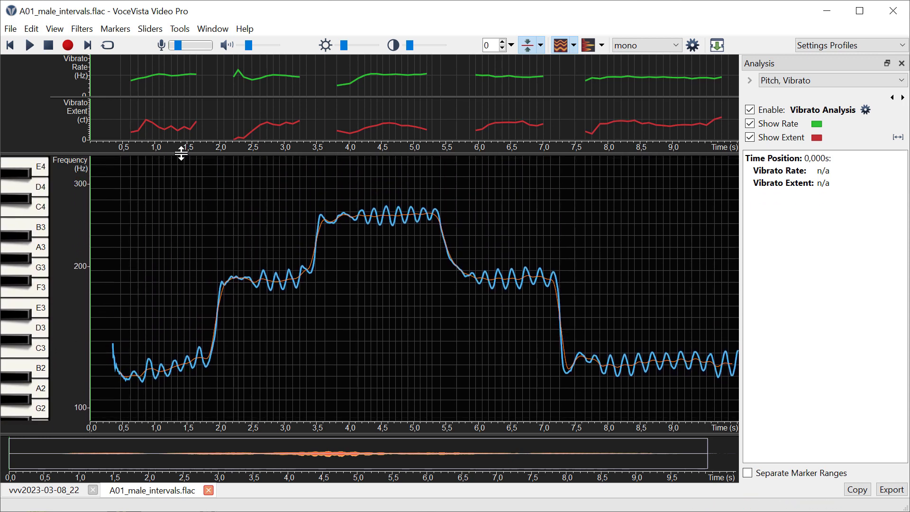
pyautogui.moveTo(183, 152); pyautogui.dragTo(185, 174)
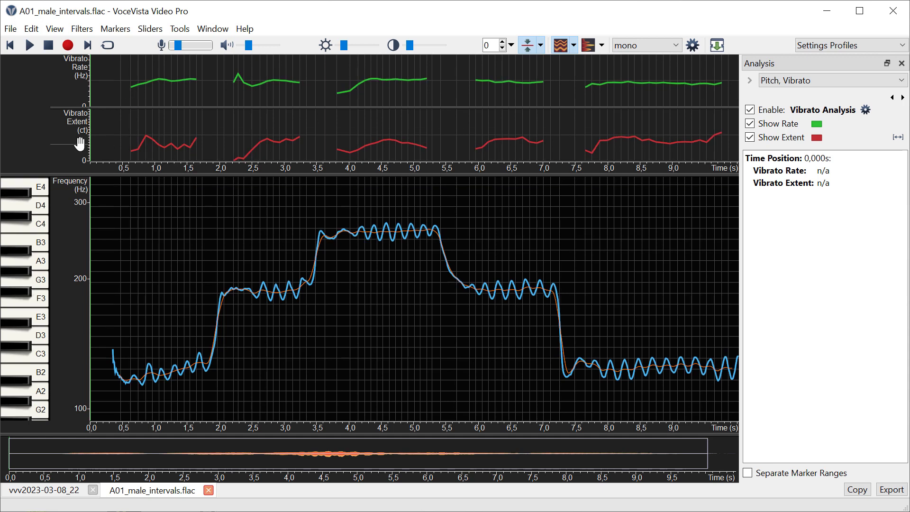
pyautogui.moveTo(78, 142); pyautogui.dragTo(77, 139)
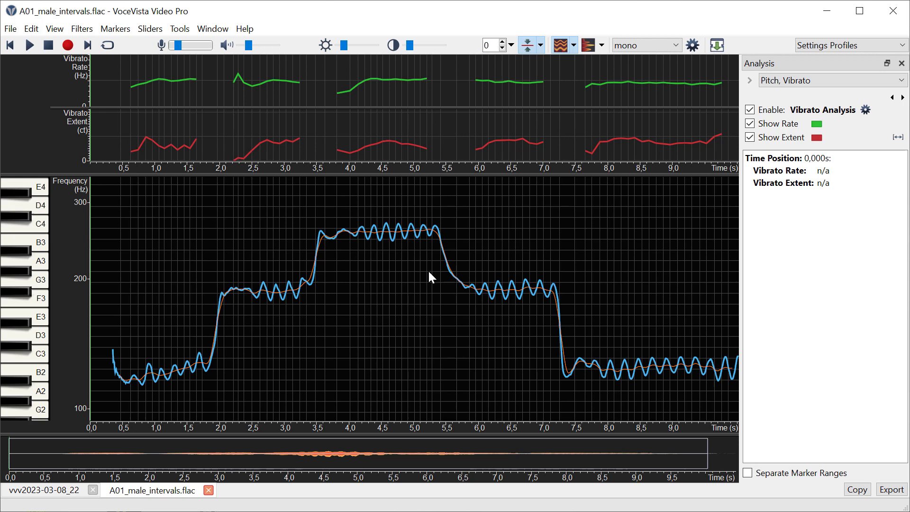
pyautogui.click(388, 292)
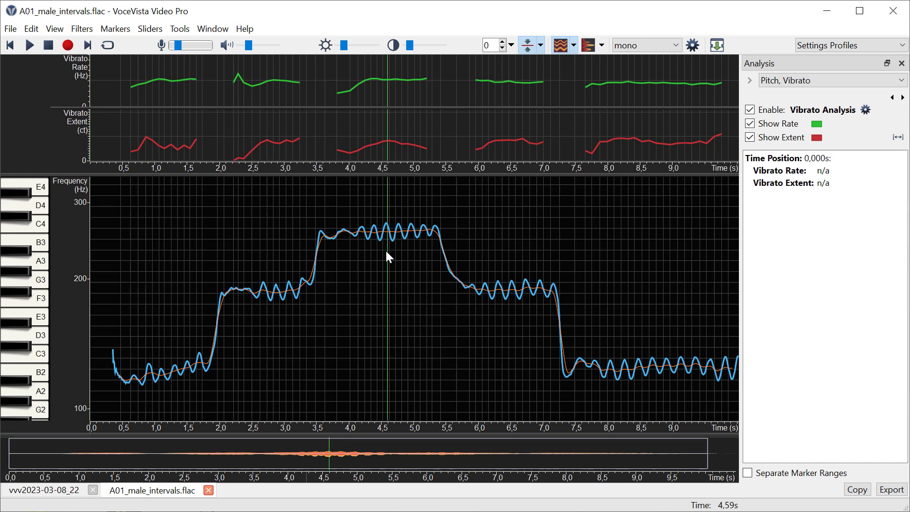
# Drop the 3.6–5.3 s high-note selection and reset the time position near the start, at 0.315 s
pyautogui.click(901, 142)
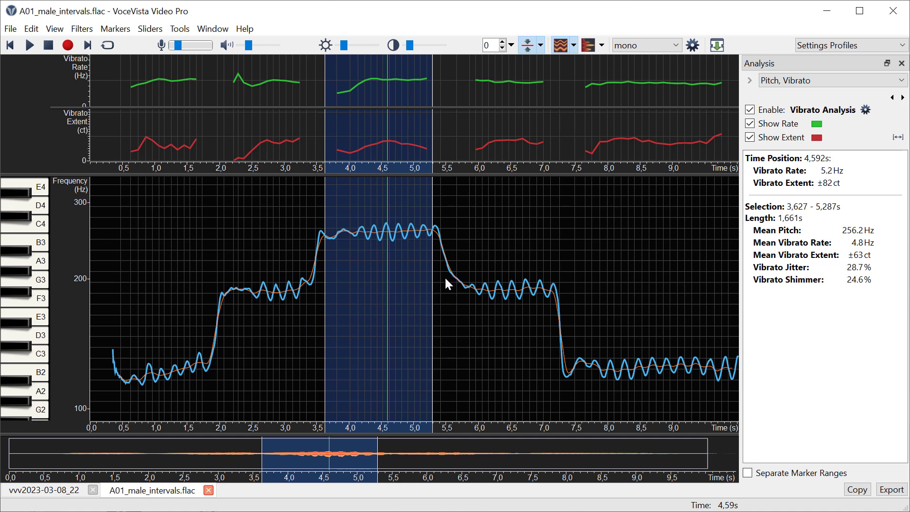
pyautogui.click(452, 288)
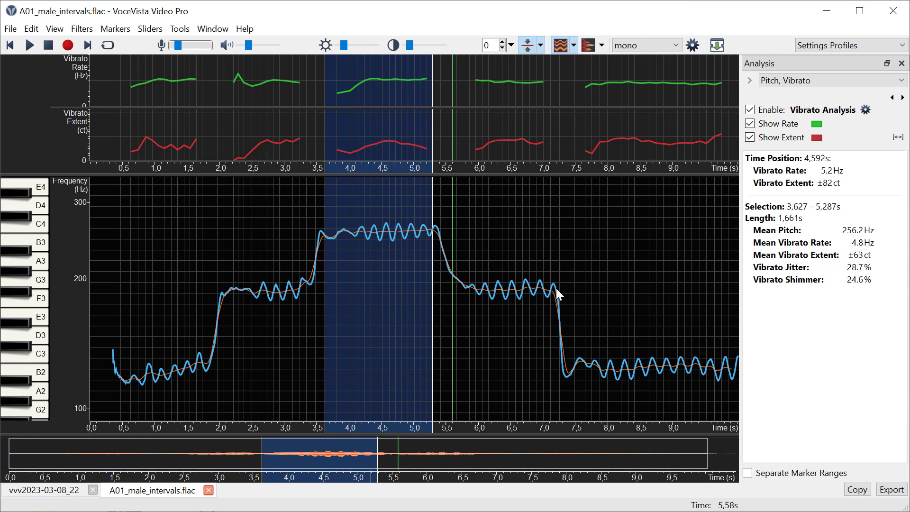
pyautogui.click(111, 318)
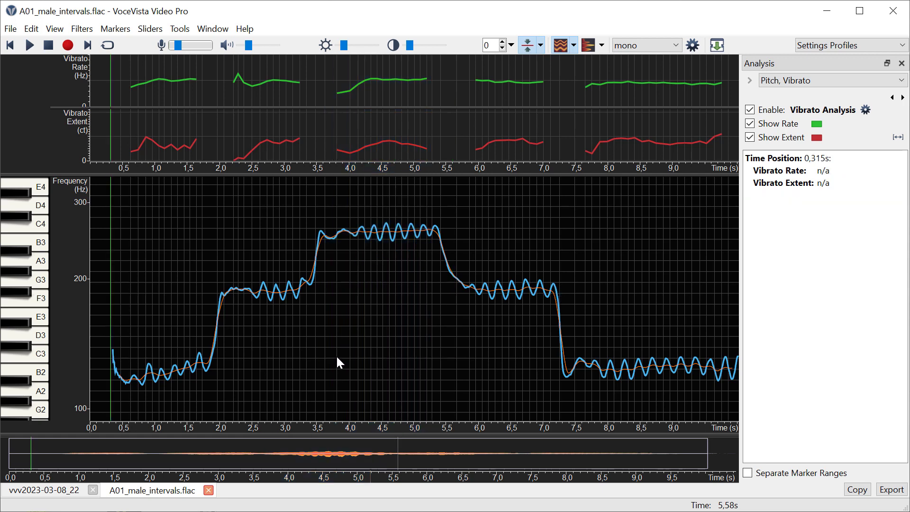
# Play the A01 recording from the start through to its end at 10.045 s
pyautogui.press('space')
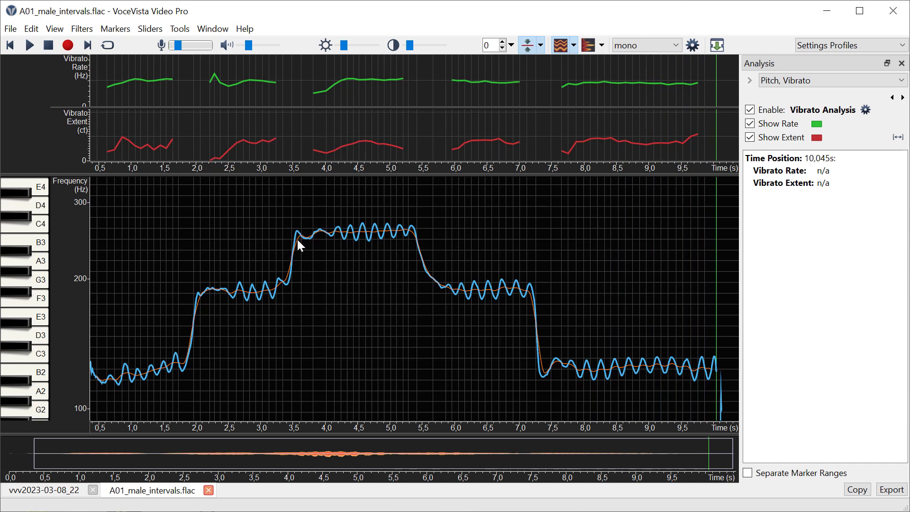
# Zoom to 2.5–7.3 s and read the vibrato at 3.131 s: 4.8 Hz rate, ±78 ct extent
pyautogui.moveTo(91, 224); pyautogui.dragTo(86, 293)
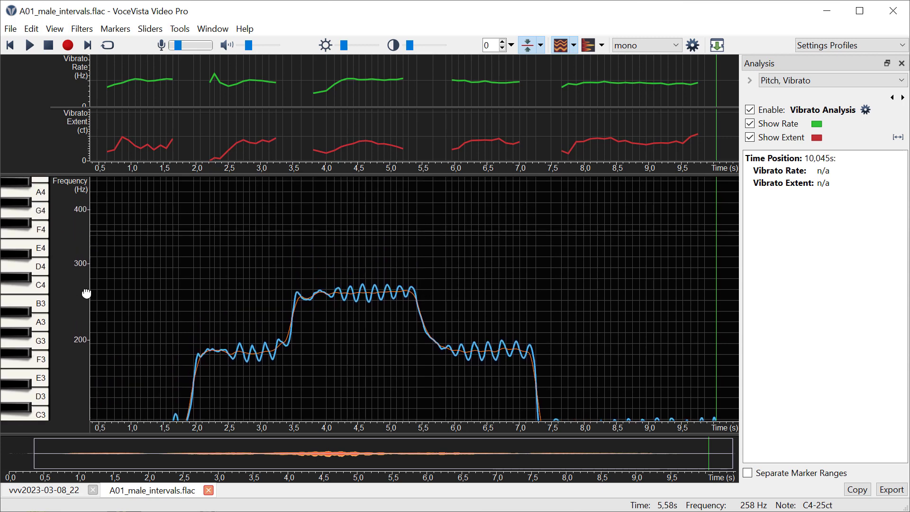
pyautogui.scroll(5, 87, 293)
pyautogui.scroll(4, 357, 282)
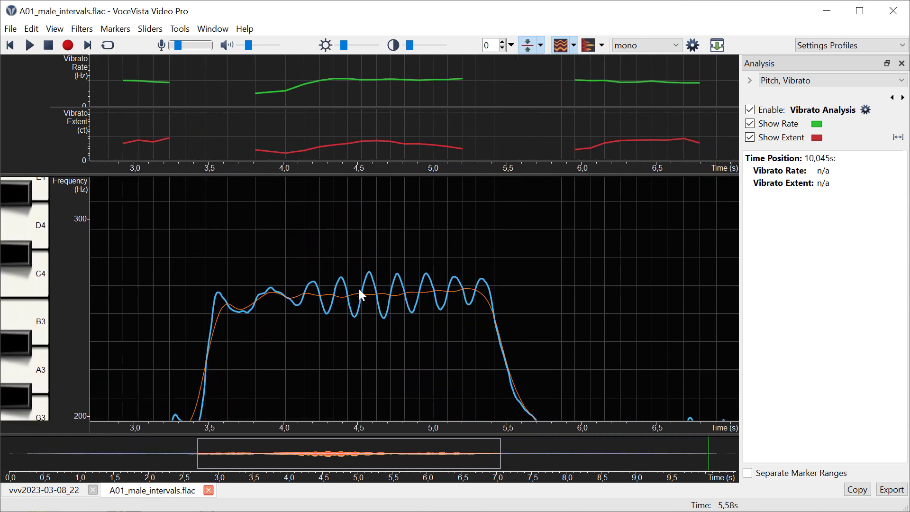
pyautogui.scroll(-3, 359, 290)
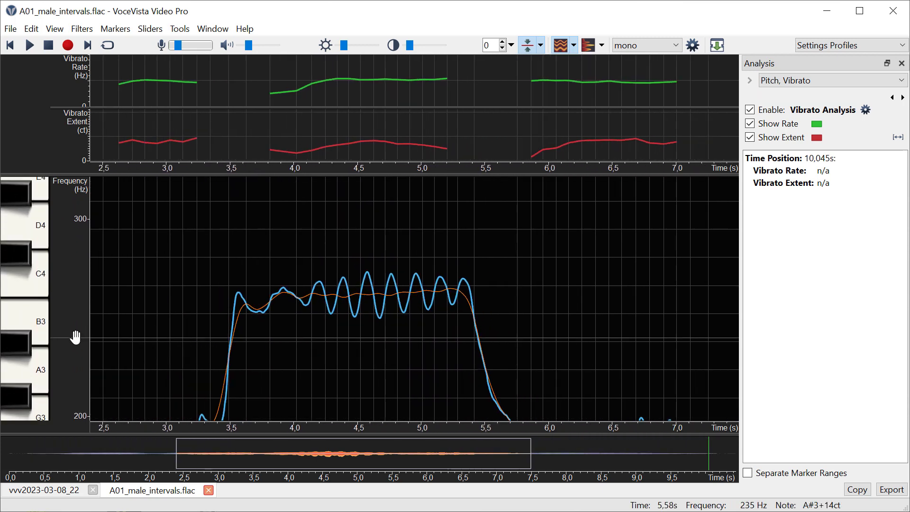
pyautogui.scroll(-3, 75, 336)
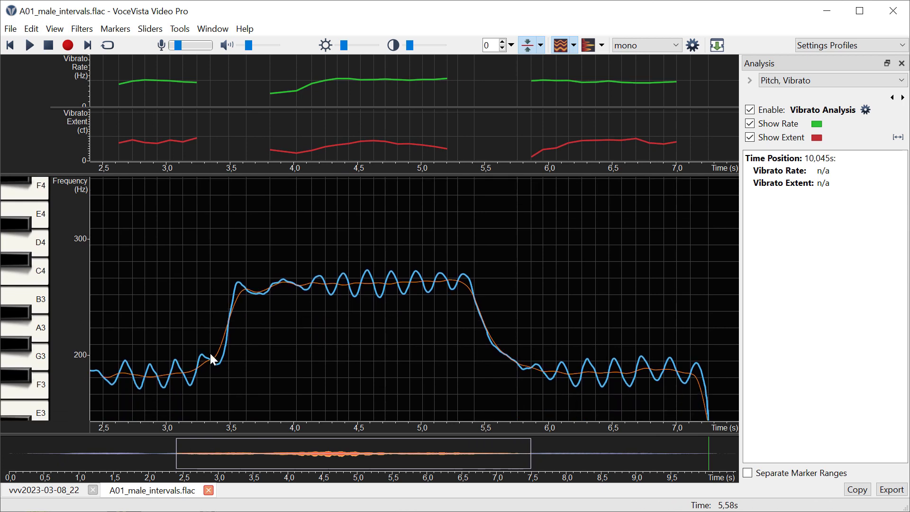
pyautogui.click(204, 328)
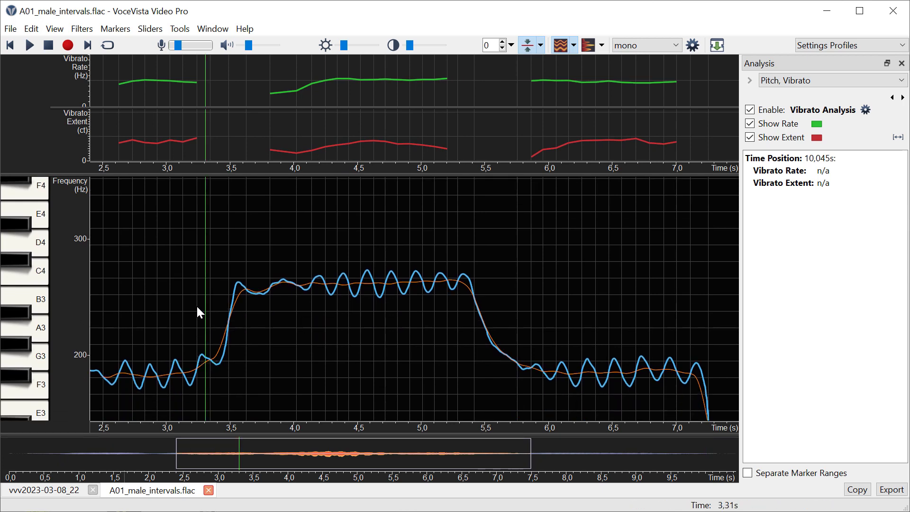
pyautogui.click(197, 156)
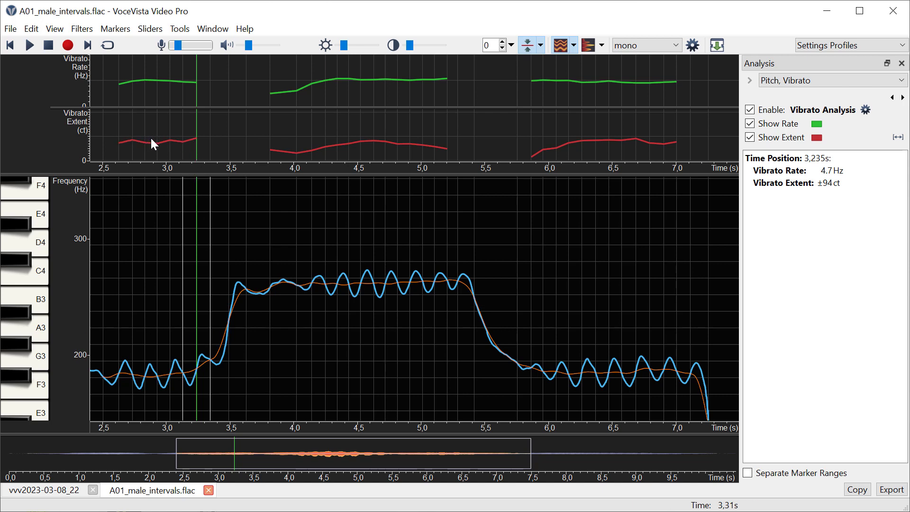
pyautogui.click(183, 152)
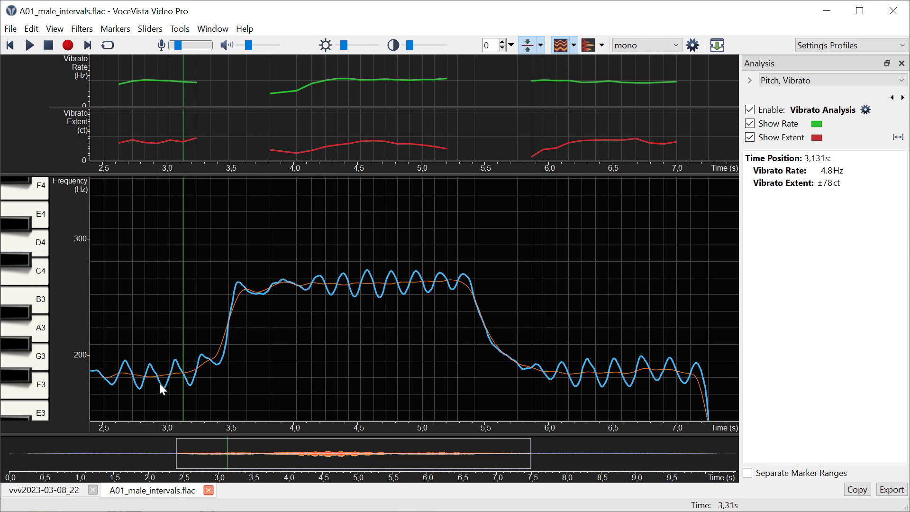
# Select one vibrato cycle from 3.030 to 3.236 s: period 0.206 s, jitter 3.0%, shimmer 5.9%
pyautogui.scroll(2, 73, 368)
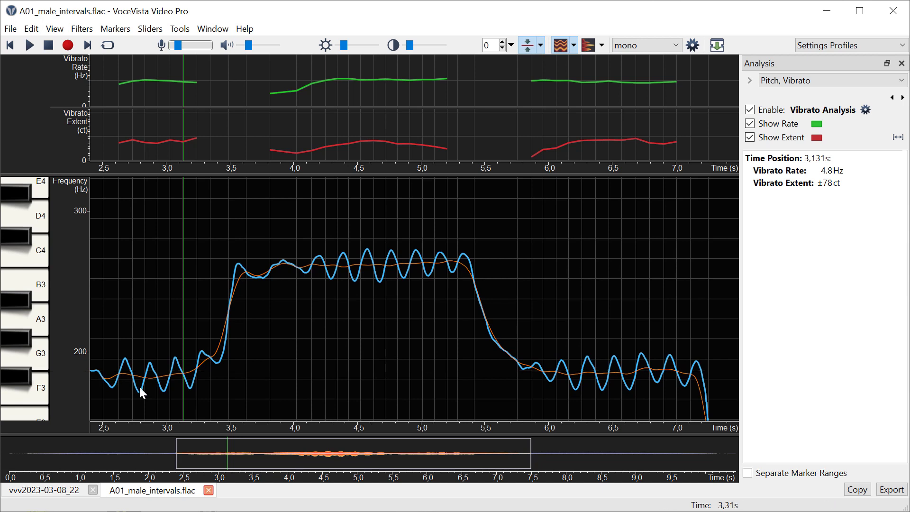
pyautogui.scroll(3, 138, 385)
pyautogui.scroll(2, 161, 378)
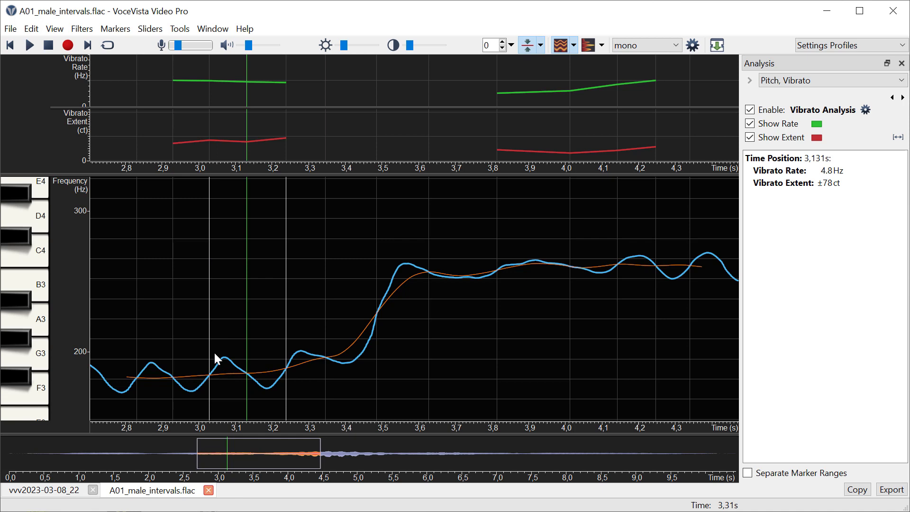
pyautogui.moveTo(209, 349); pyautogui.dragTo(286, 353)
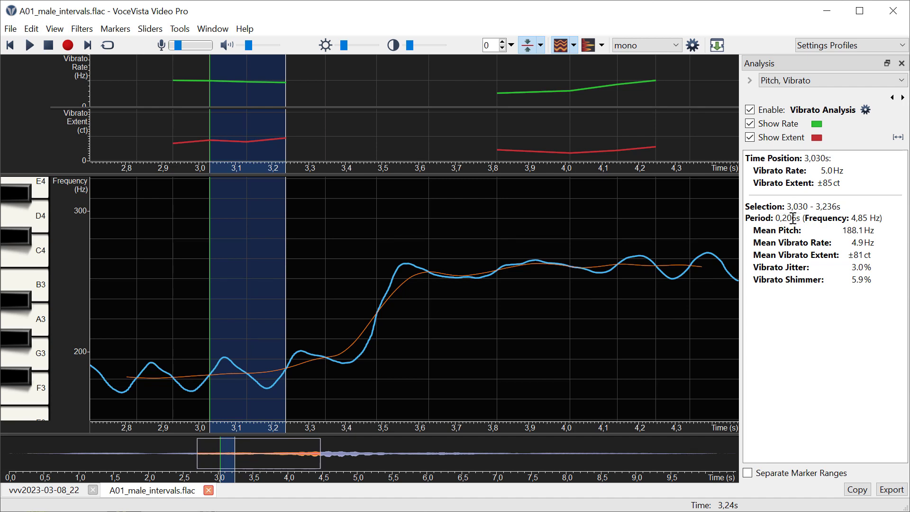
# Point out the 0.206 s period, then read 4.8 Hz and ±78 ct at 3.134 s
pyautogui.moveTo(780, 219); pyautogui.dragTo(799, 220)
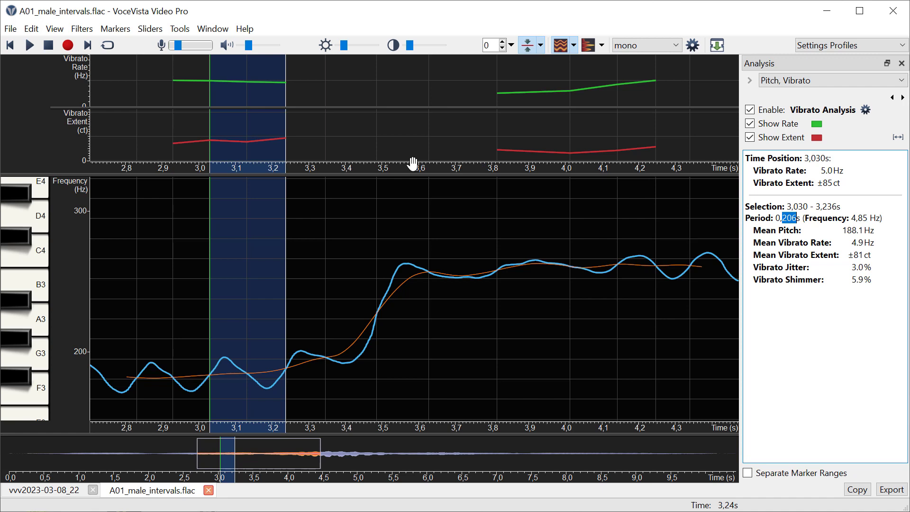
pyautogui.click(248, 80)
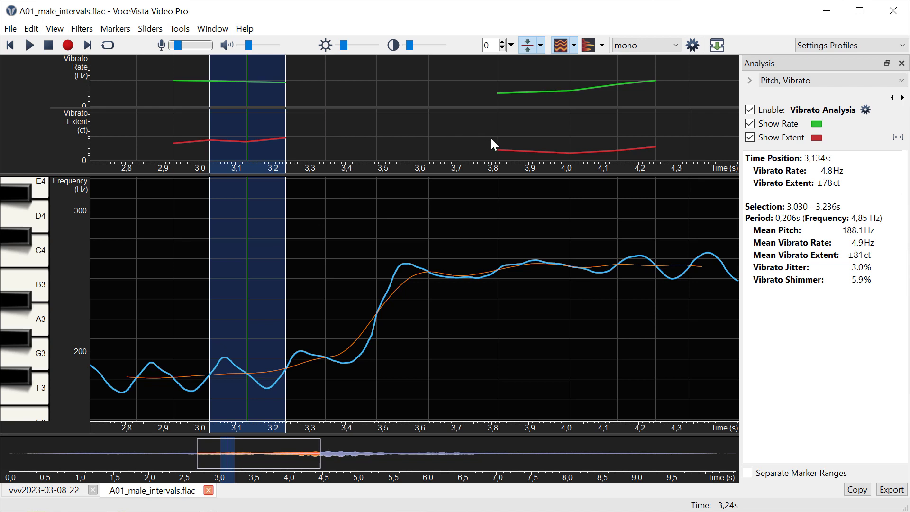
# Clear the cycle selection and place the time position at 3.345 s, where vibrato reads n/a
pyautogui.click(325, 331)
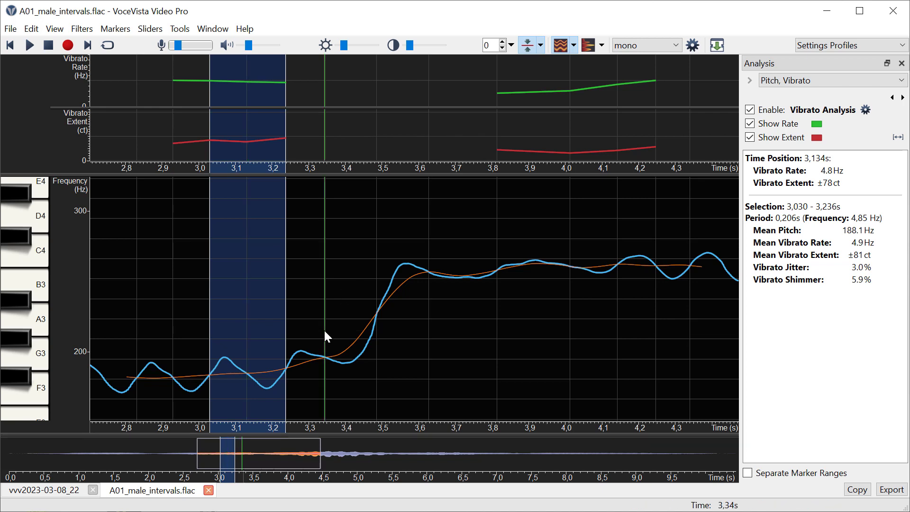
pyautogui.click(327, 328)
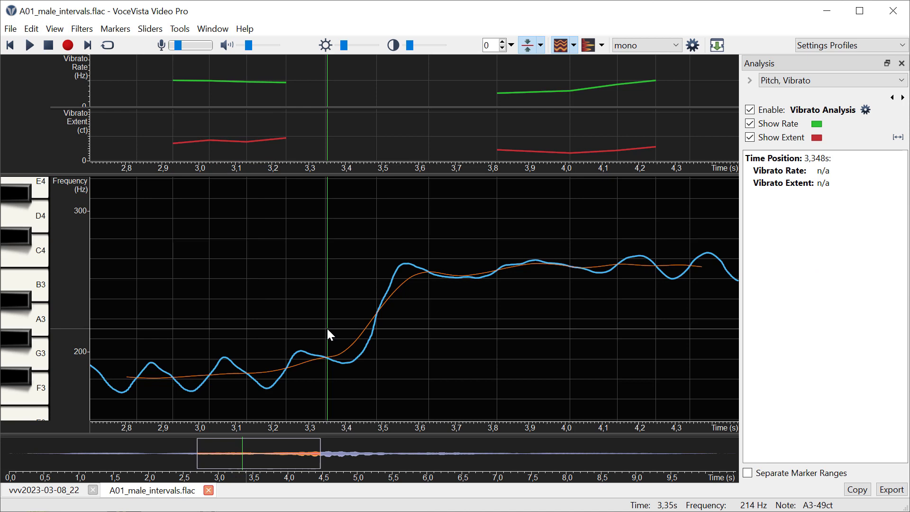
pyautogui.click(325, 330)
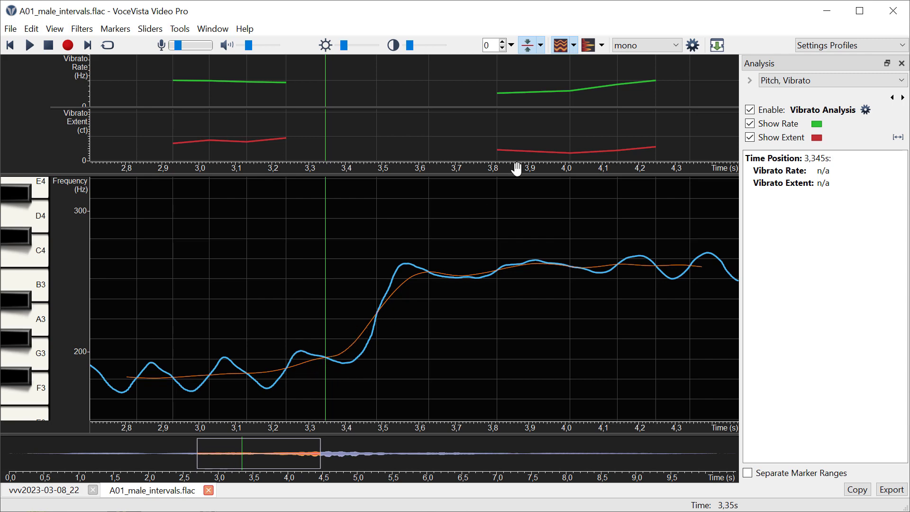
pyautogui.click(692, 45)
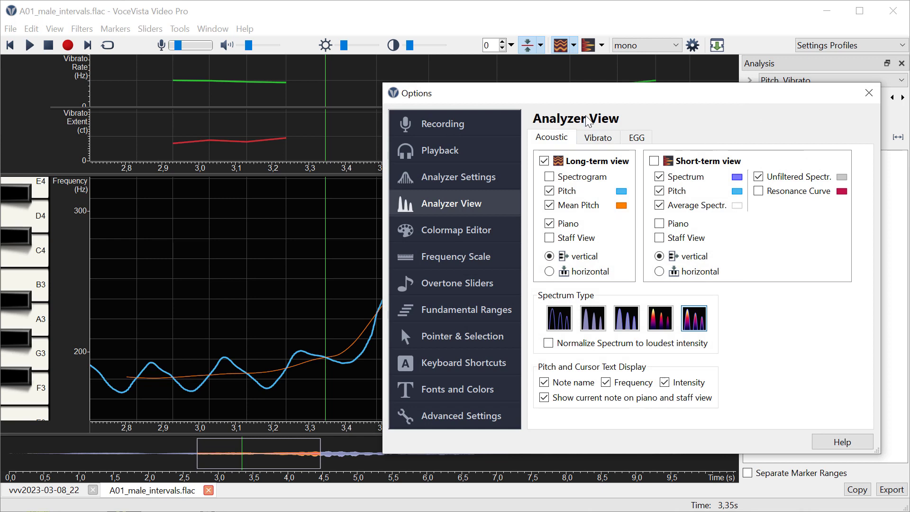
pyautogui.click(597, 138)
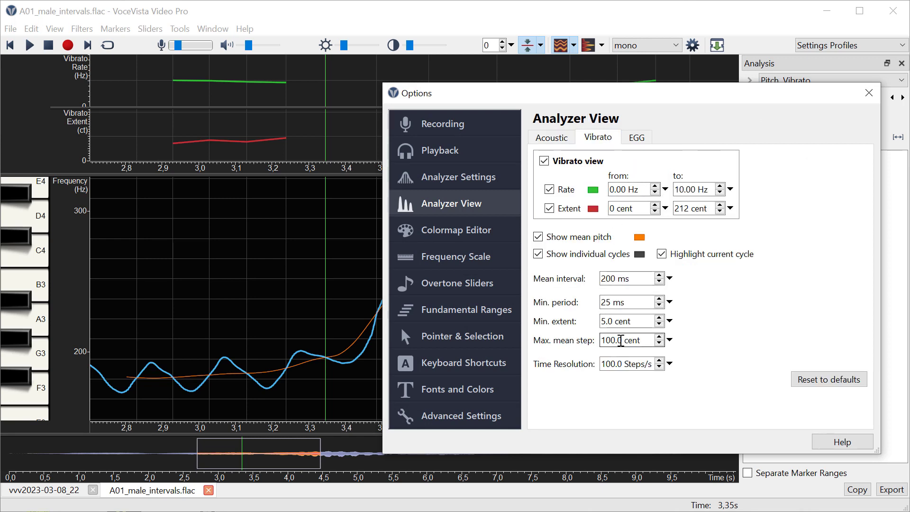
pyautogui.click(868, 93)
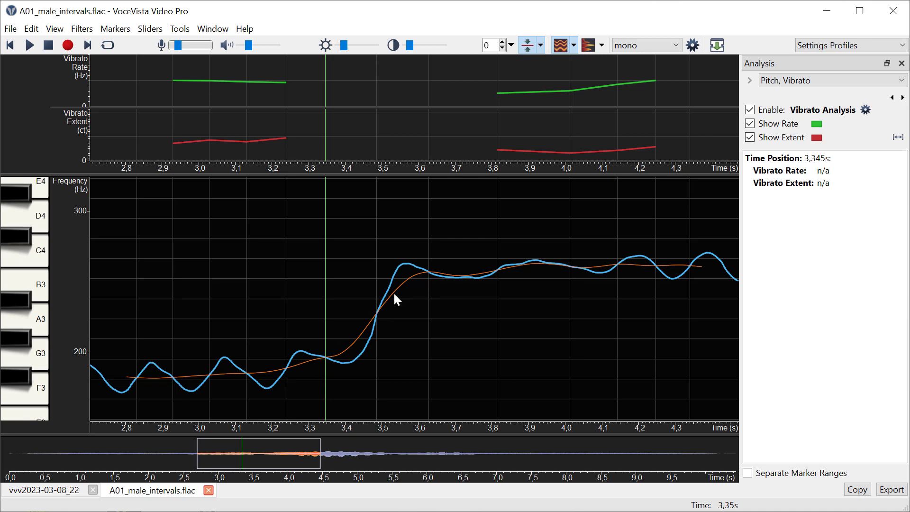
# Read the vibrato at 3.817 s, then pan the plots to show 3.4–5.0 s
pyautogui.click(498, 277)
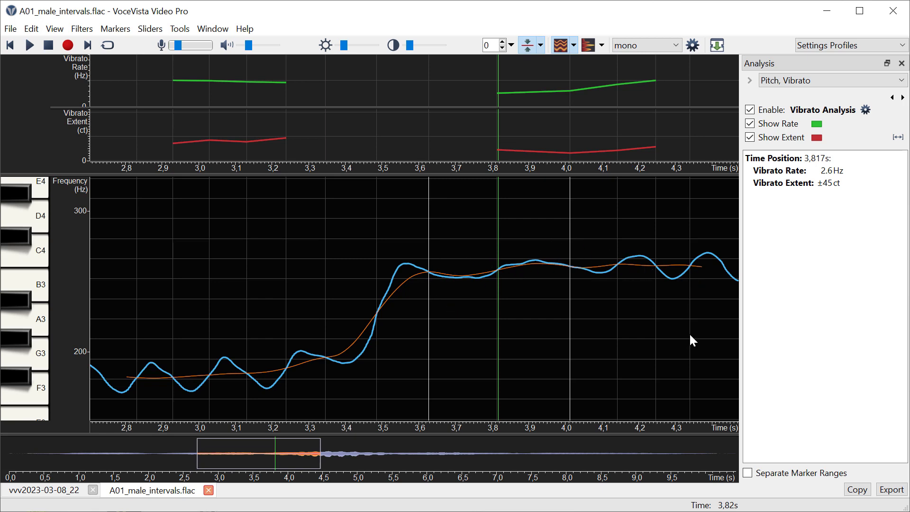
pyautogui.moveTo(670, 422); pyautogui.dragTo(432, 445)
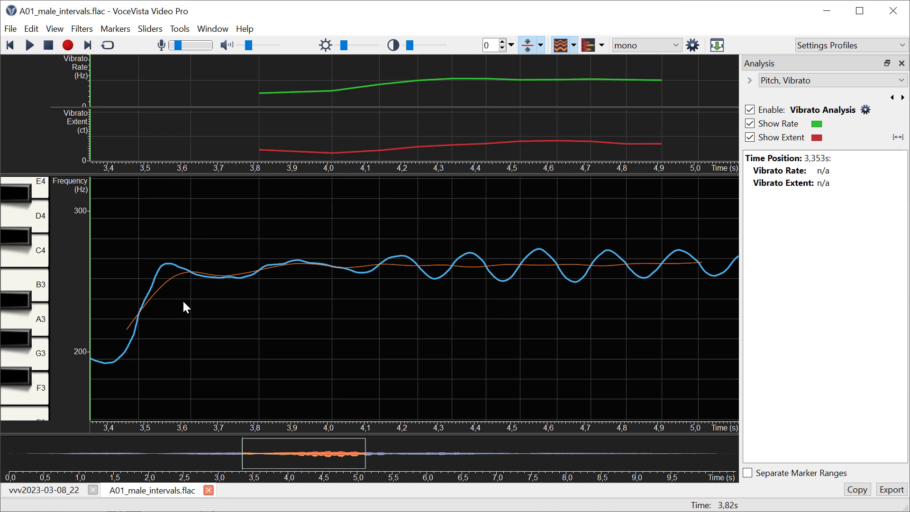
# Zoom the frequency axis to 200–270 Hz and widen the time span to about 3.1–5.5 s
pyautogui.scroll(-2, 286, 277)
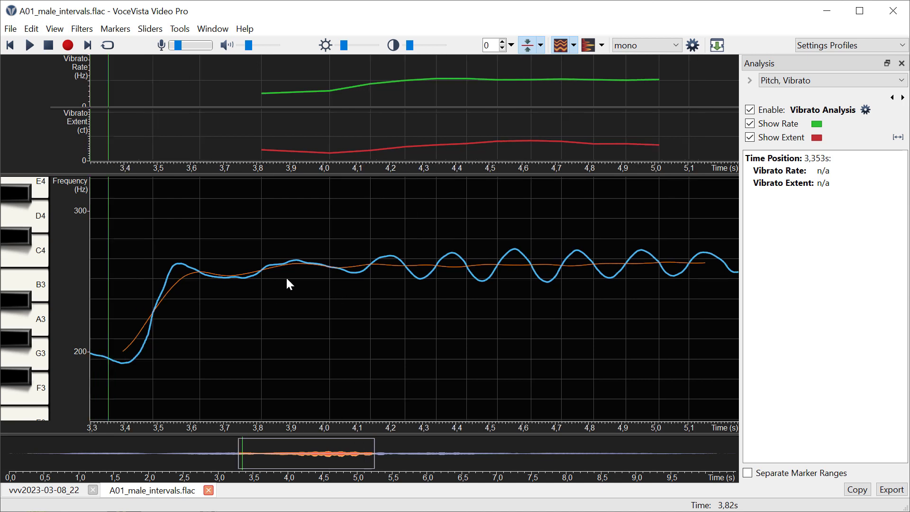
pyautogui.scroll(3, 74, 278)
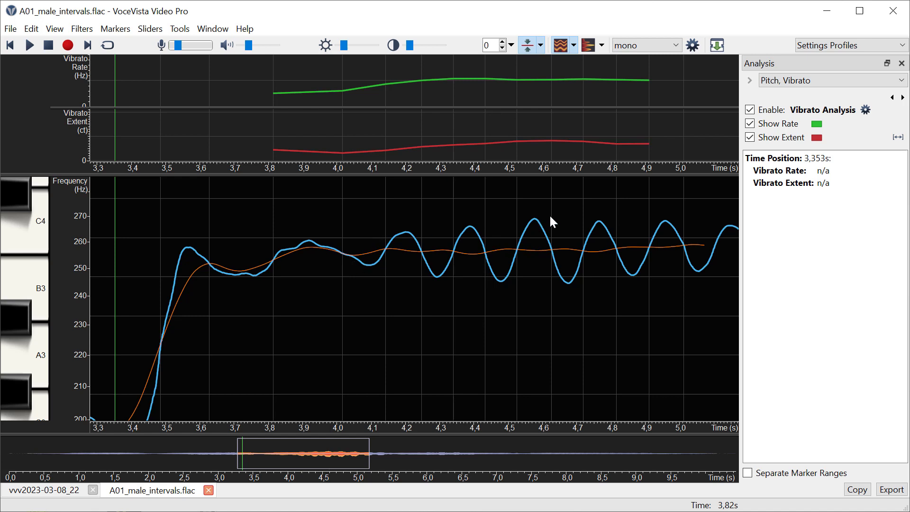
pyautogui.scroll(-3, 517, 421)
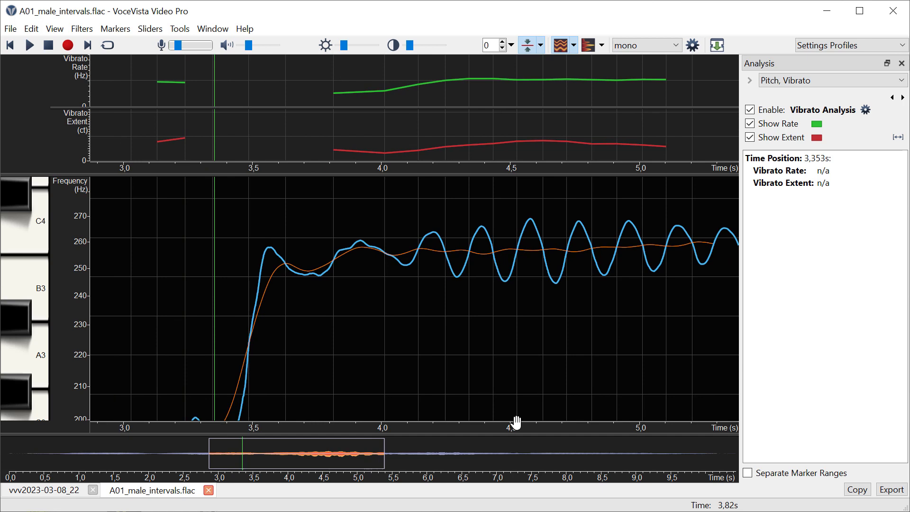
pyautogui.moveTo(518, 422); pyautogui.dragTo(453, 427)
# Select the first note's vibrato and trim it to 4.151–5.288 s: jitter 6.8%, shimmer 17.4%
pyautogui.click(461, 221)
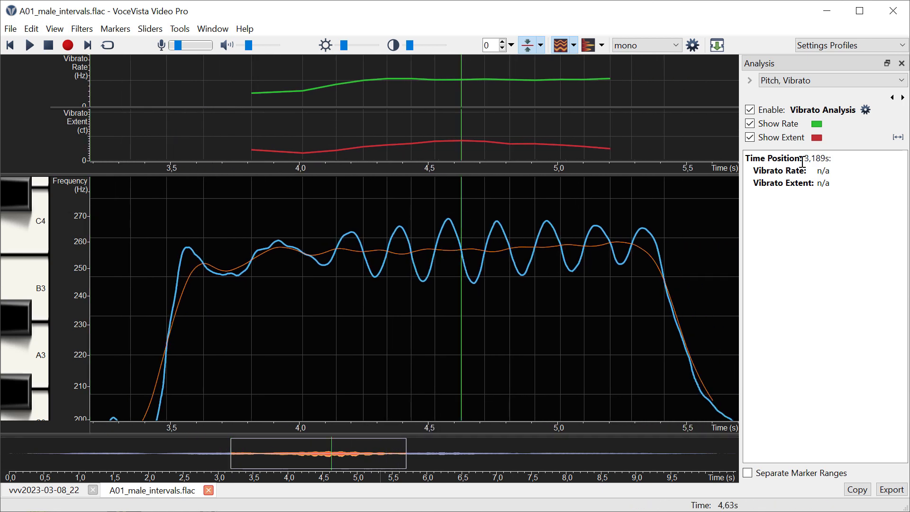
pyautogui.click(898, 138)
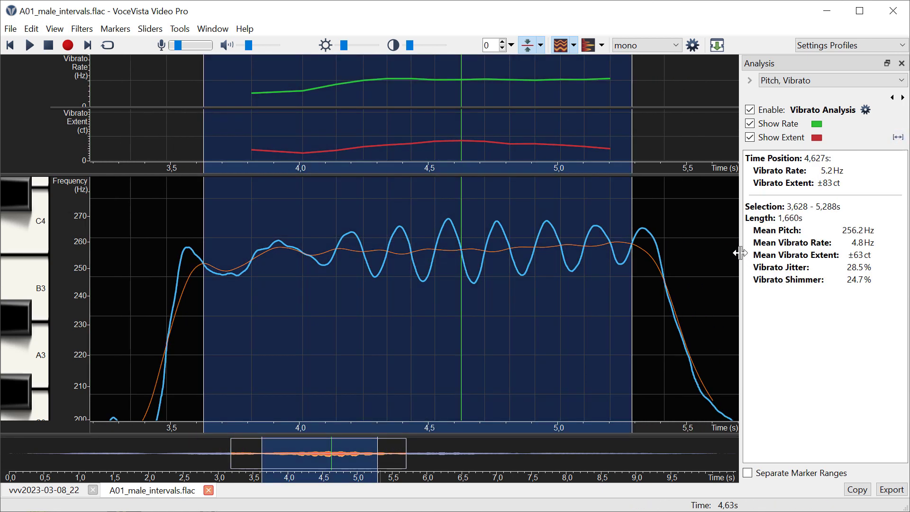
pyautogui.click(453, 279)
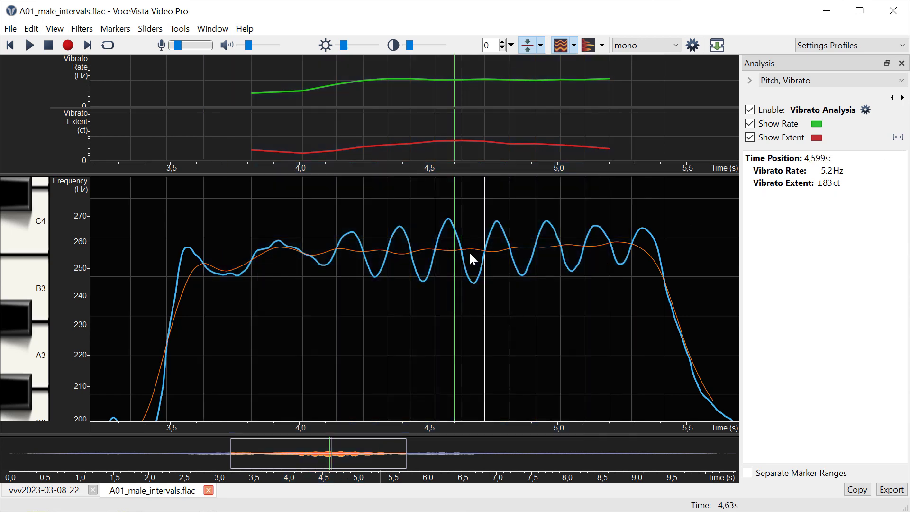
pyautogui.click(898, 137)
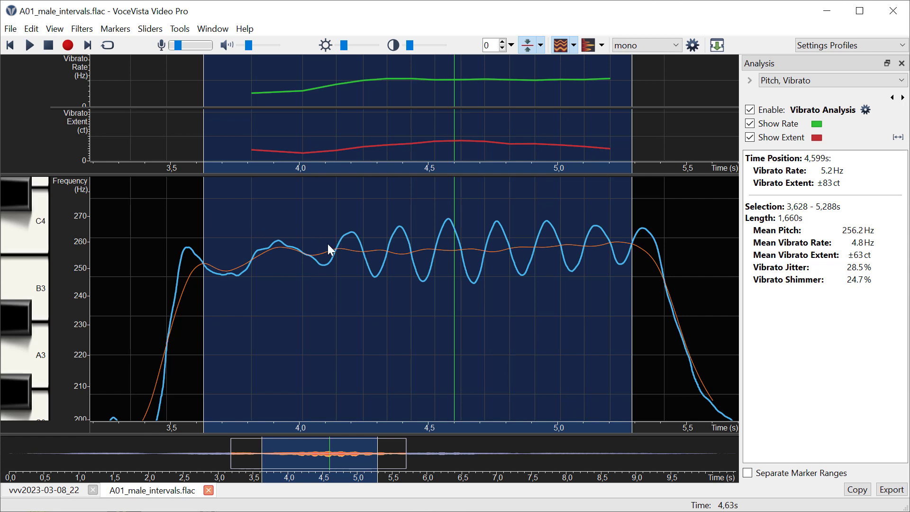
pyautogui.moveTo(203, 189); pyautogui.dragTo(337, 195)
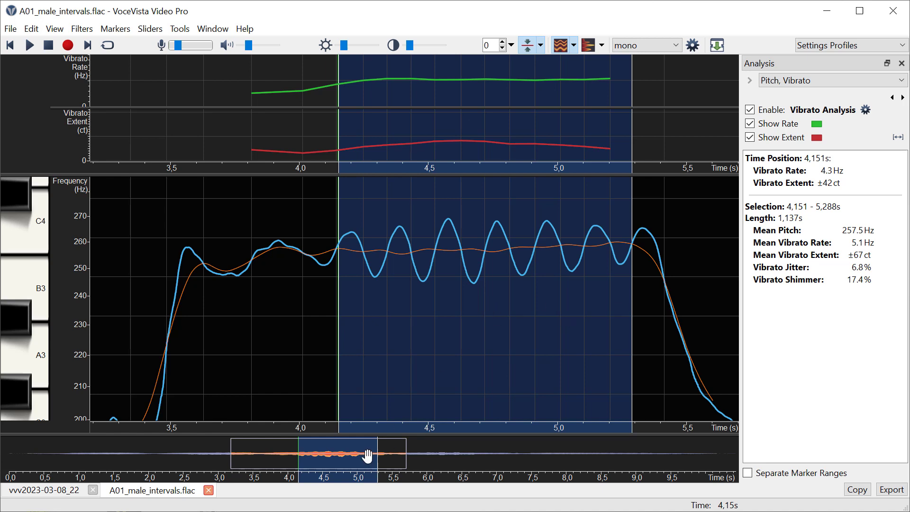
# Select the second note's vibrato, 5.865–7.113 s (jitter 4.2%, shimmer 19.9%), and open Export Analysis Data
pyautogui.moveTo(366, 457); pyautogui.dragTo(508, 457)
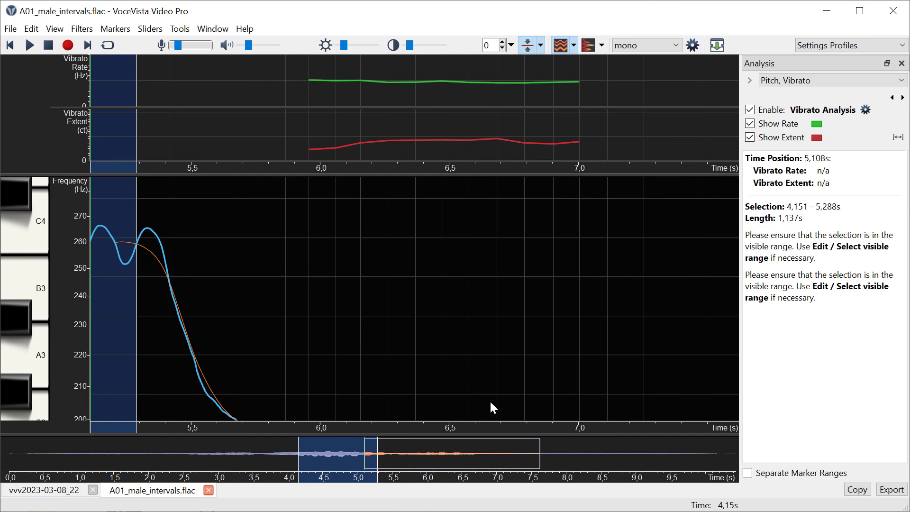
pyautogui.scroll(-2, 63, 349)
pyautogui.scroll(-3, 63, 349)
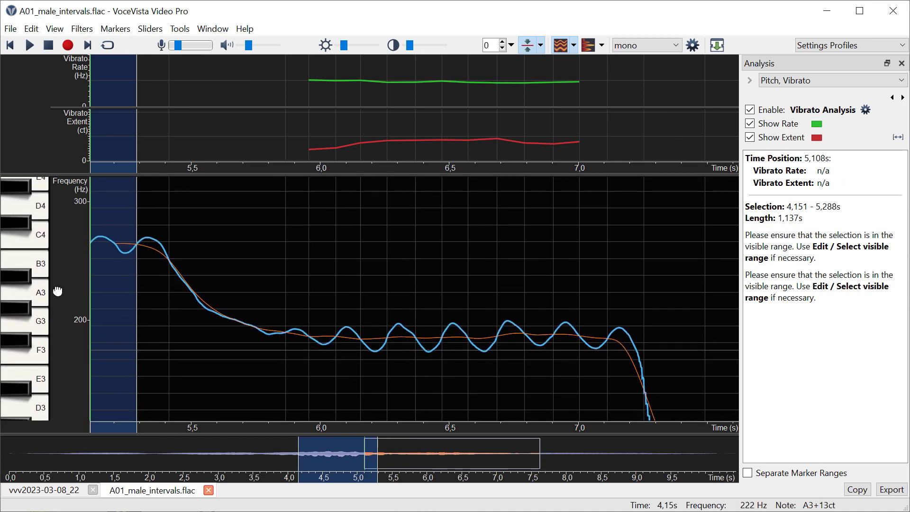
pyautogui.click(488, 286)
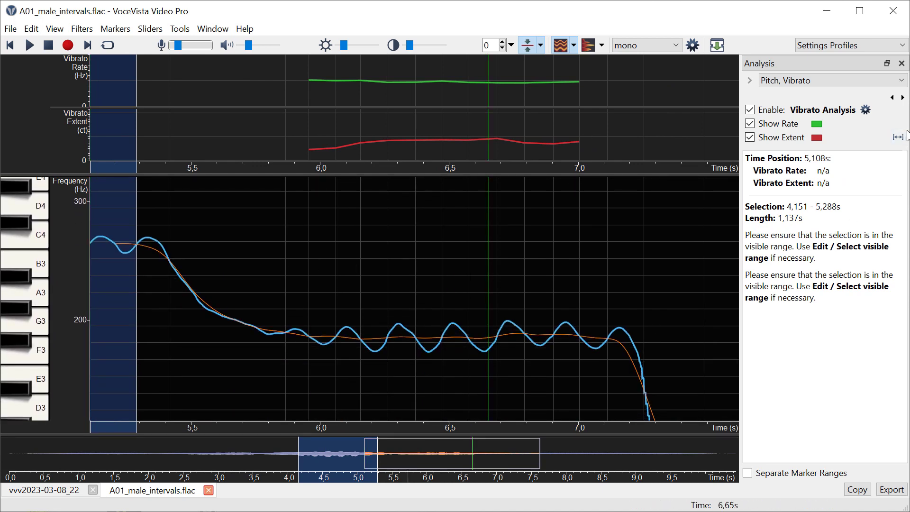
pyautogui.click(897, 137)
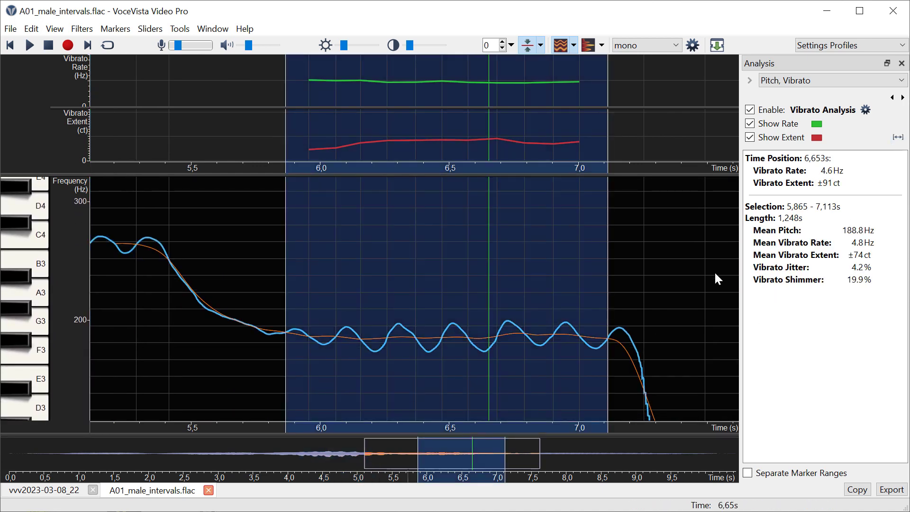
pyautogui.click(891, 489)
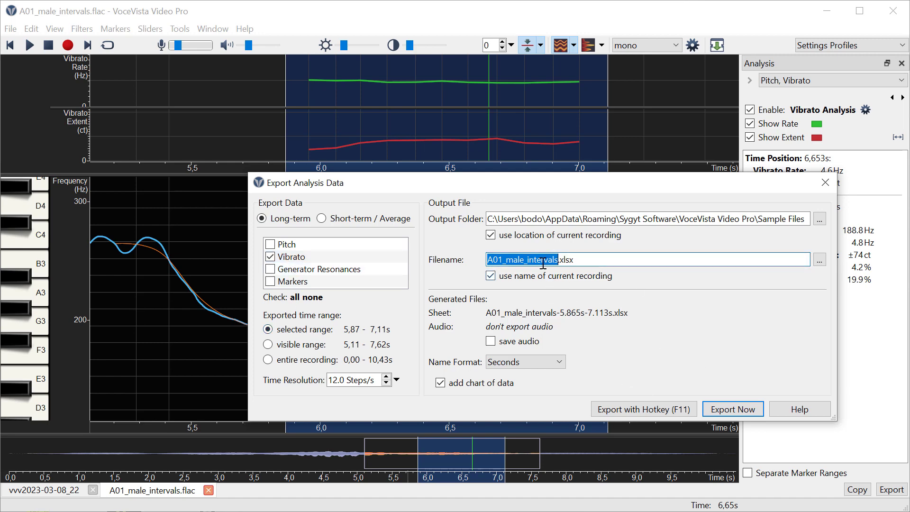
# Export the 5.865–7.113 s vibrato data and charts to A01_male_intervals-5.865s-7.113s.xlsx
pyautogui.click(737, 409)
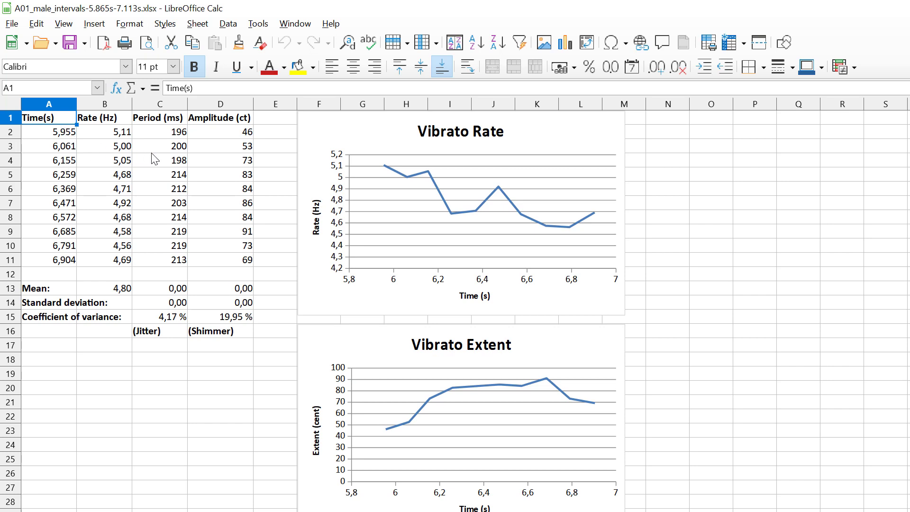
# Inspect the full period values in cells C3 and C4 of the exported sheet
pyautogui.click(174, 146)
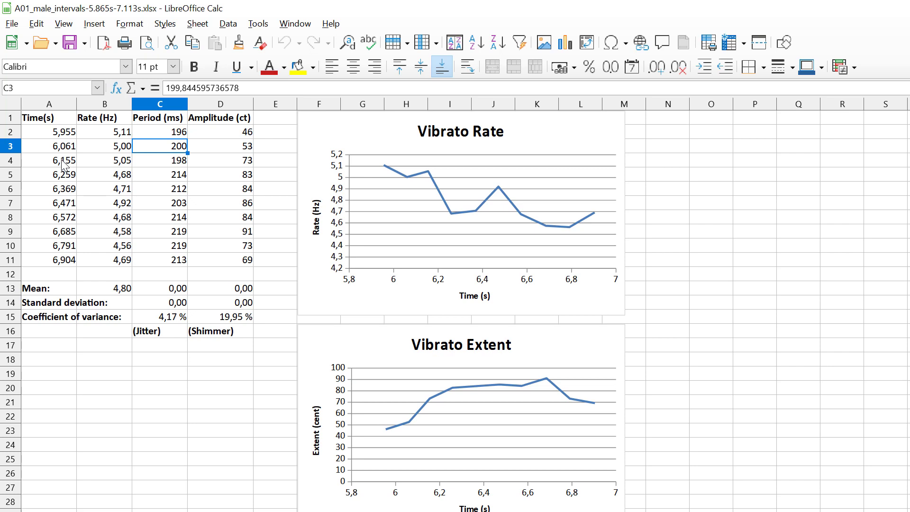
pyautogui.click(157, 163)
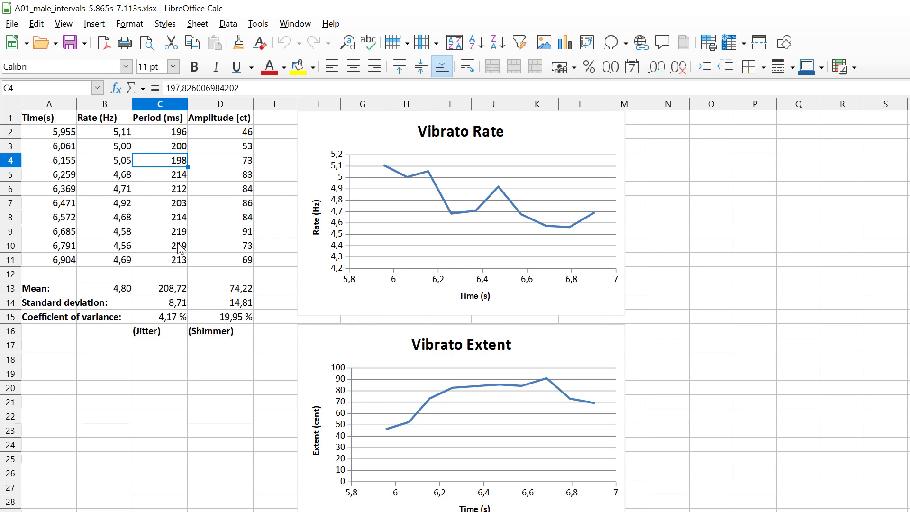
pyautogui.click(178, 292)
pyautogui.click(218, 88)
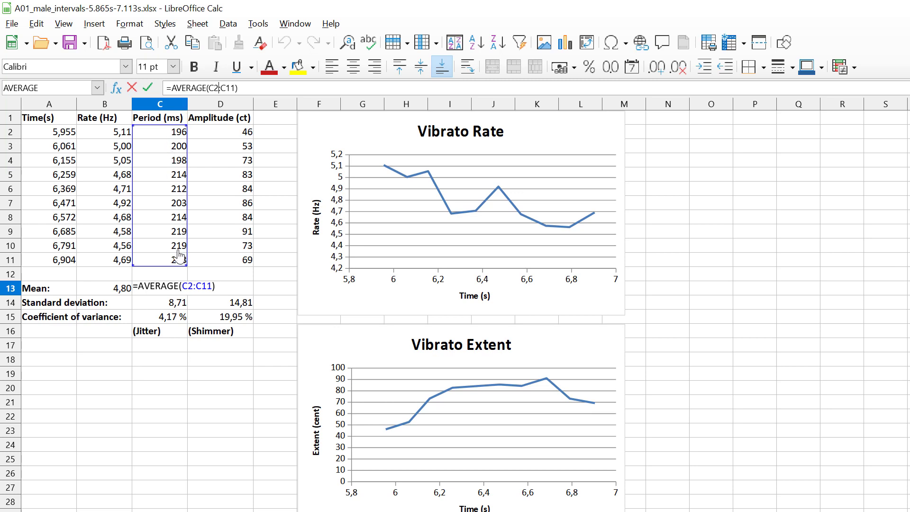
pyautogui.press('Escape')
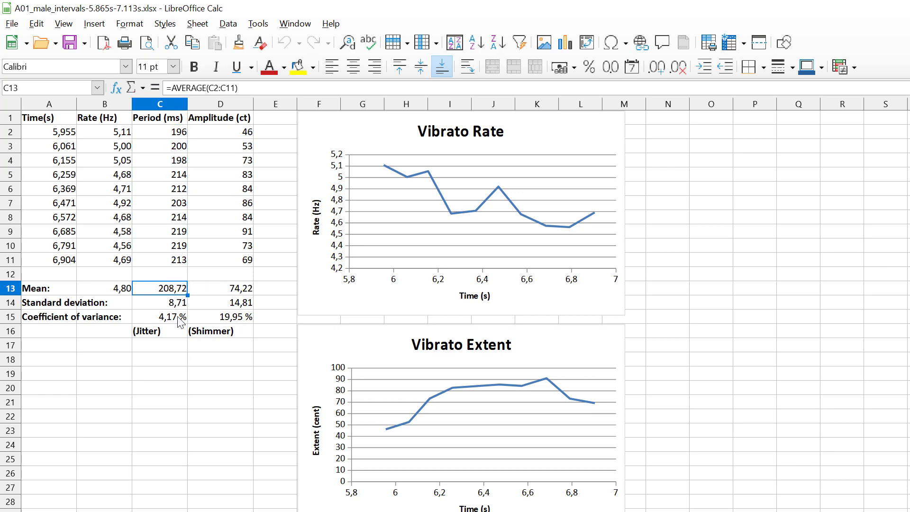
pyautogui.click(154, 306)
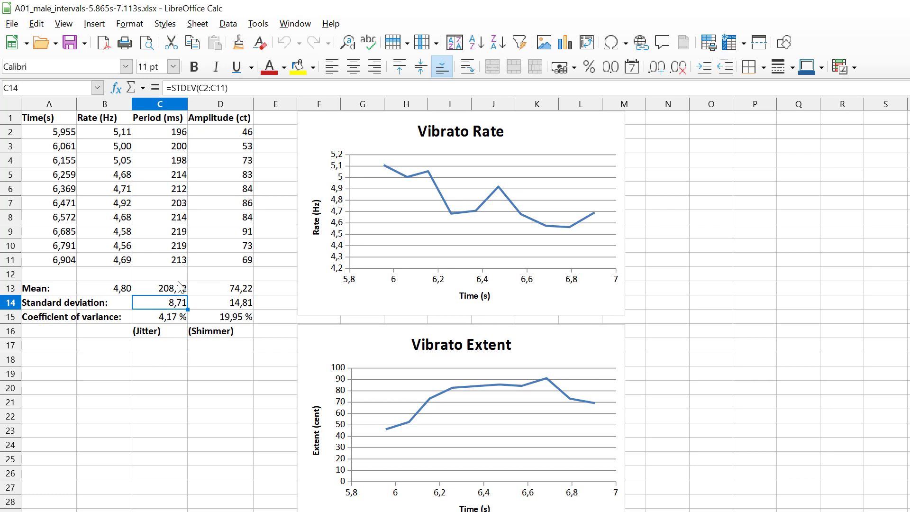
pyautogui.click(149, 316)
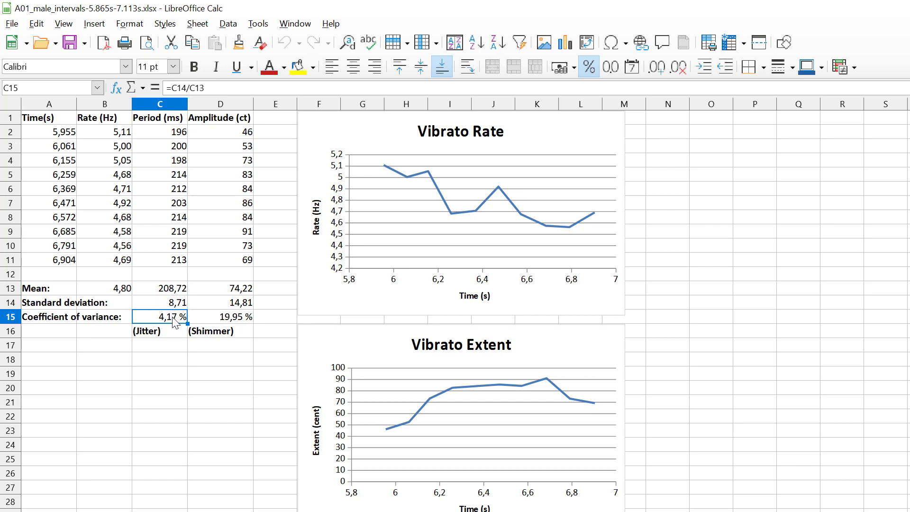
pyautogui.click(156, 305)
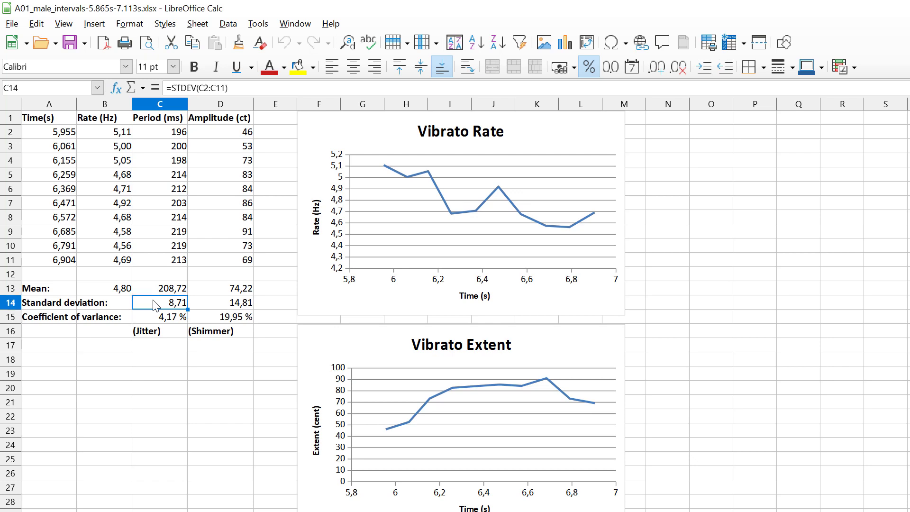
pyautogui.click(158, 316)
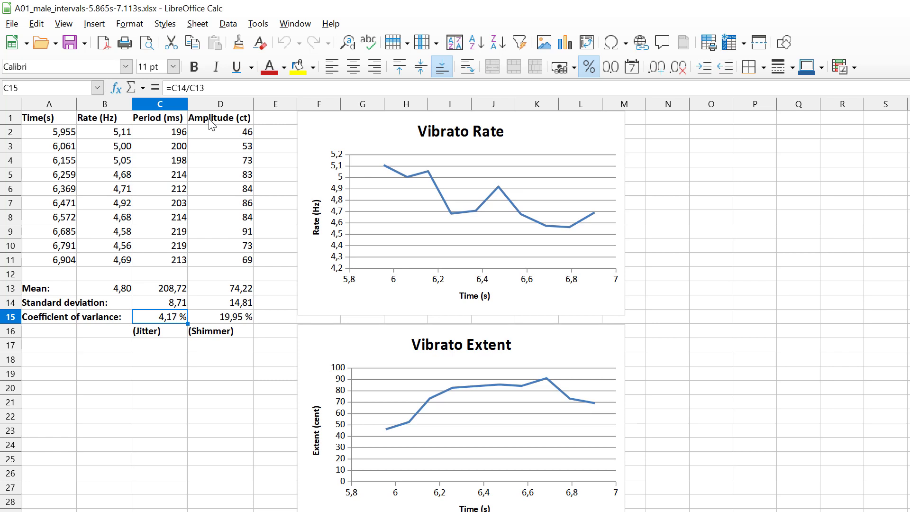
pyautogui.click(230, 365)
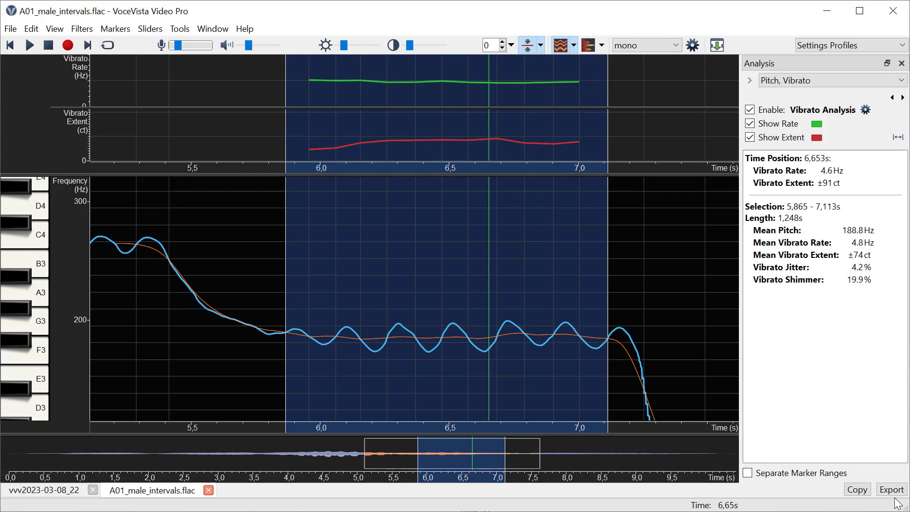
# Open the Export Analysis Data dialog and close it without exporting anything
pyautogui.click(891, 490)
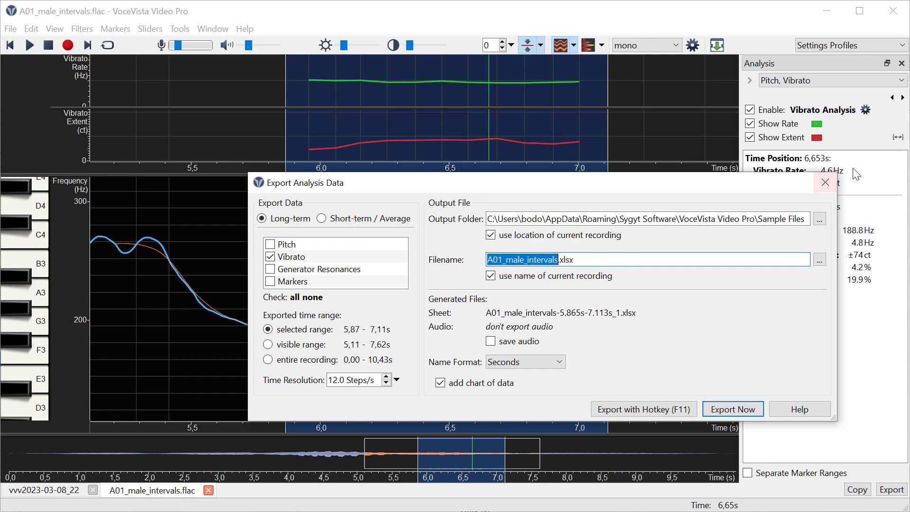
pyautogui.click(825, 183)
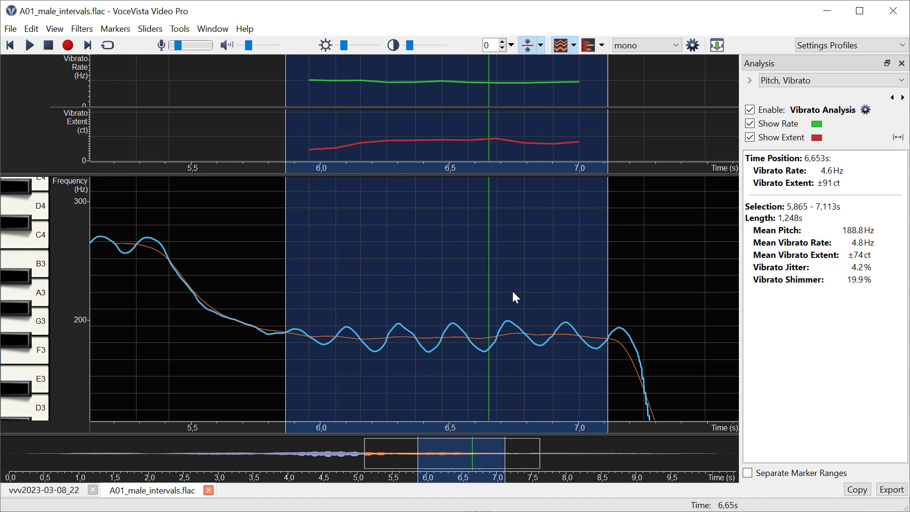
pyautogui.click(466, 293)
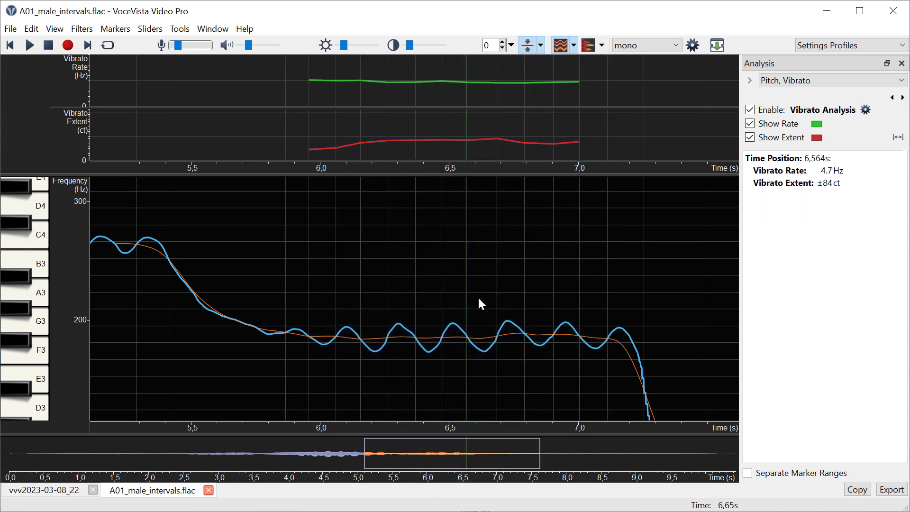
pyautogui.click(419, 295)
pyautogui.moveTo(419, 296); pyautogui.dragTo(451, 296)
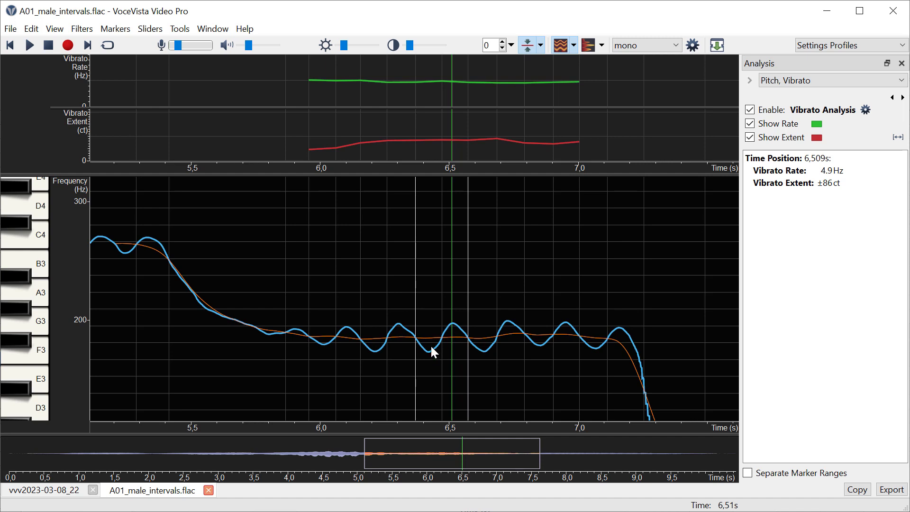
pyautogui.click(470, 319)
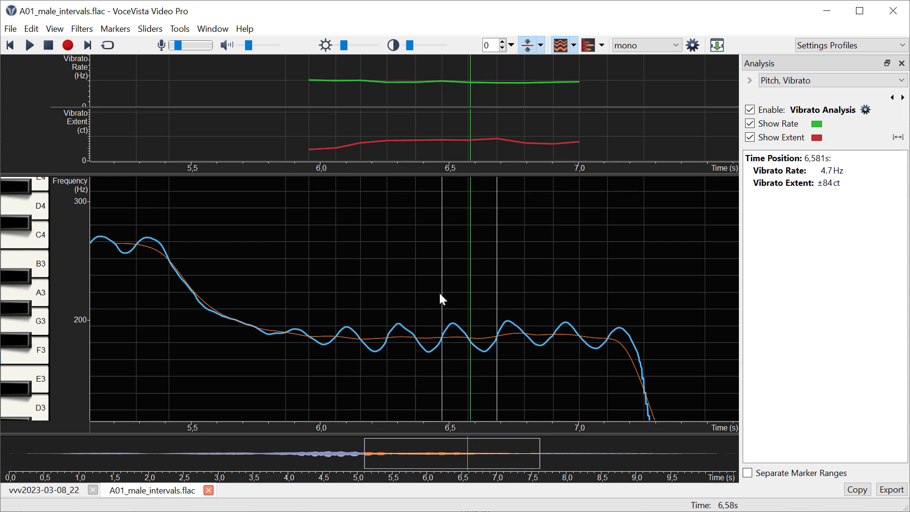
pyautogui.click(897, 137)
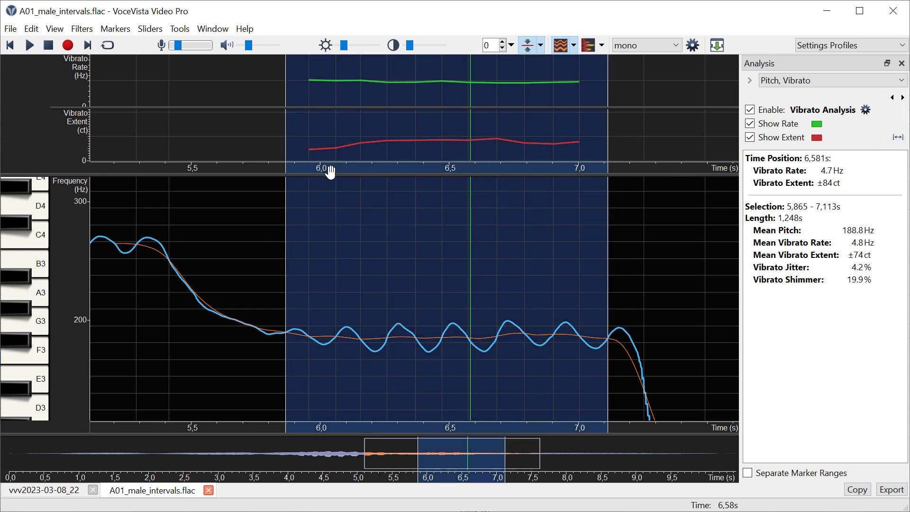